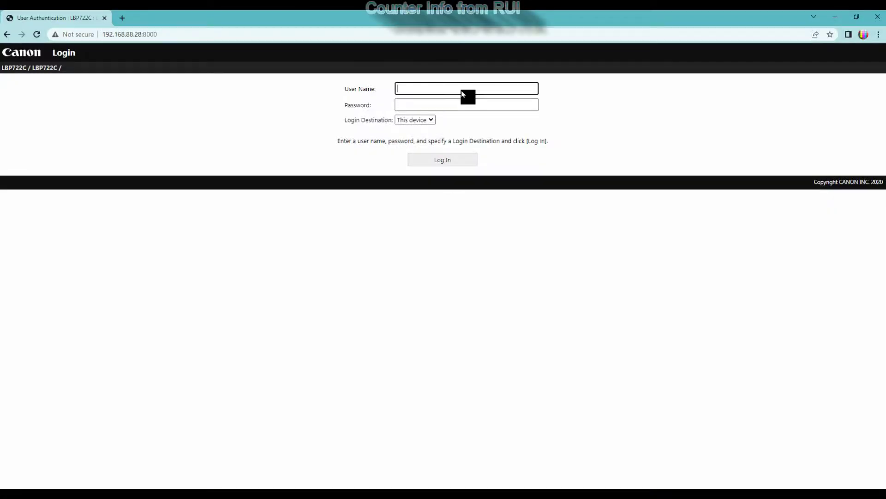
- Log in to Remote UI as administrator with the account password and dismiss the browser notice
type("a")
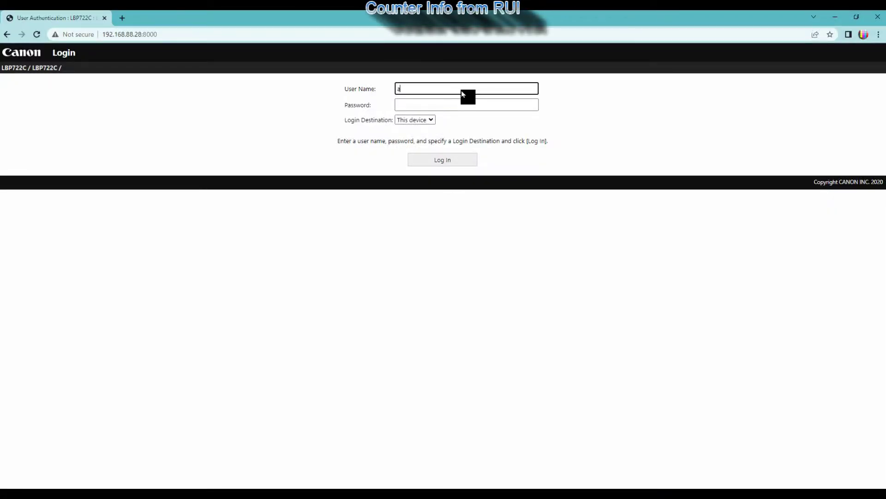
type("dministrator")
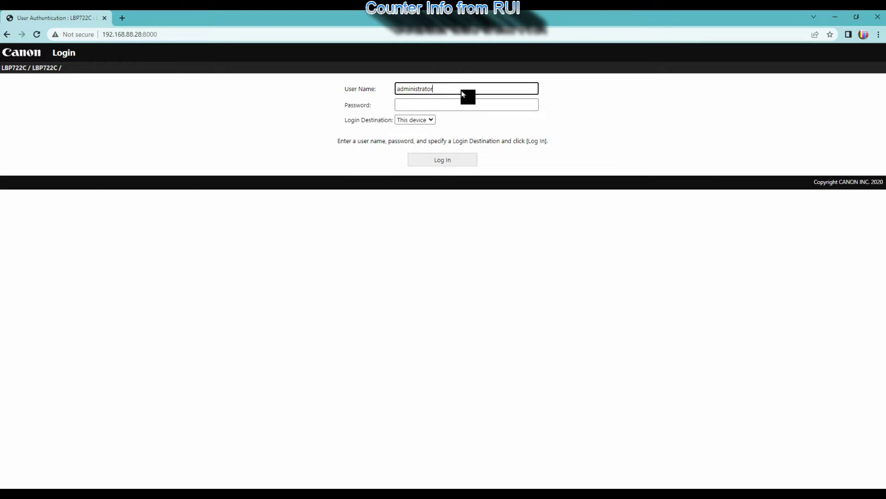
key("Tab")
type("7654321")
left_click(442, 162)
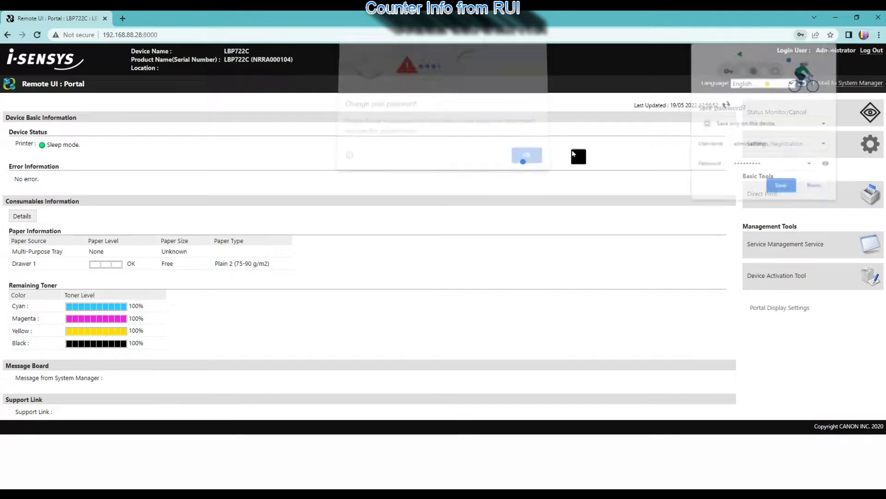
left_click(818, 190)
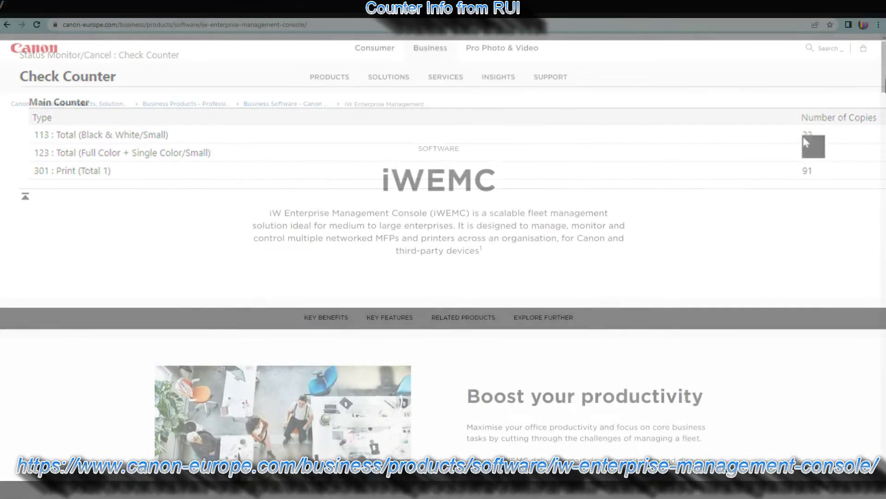
scroll(443, 277, "down", 9)
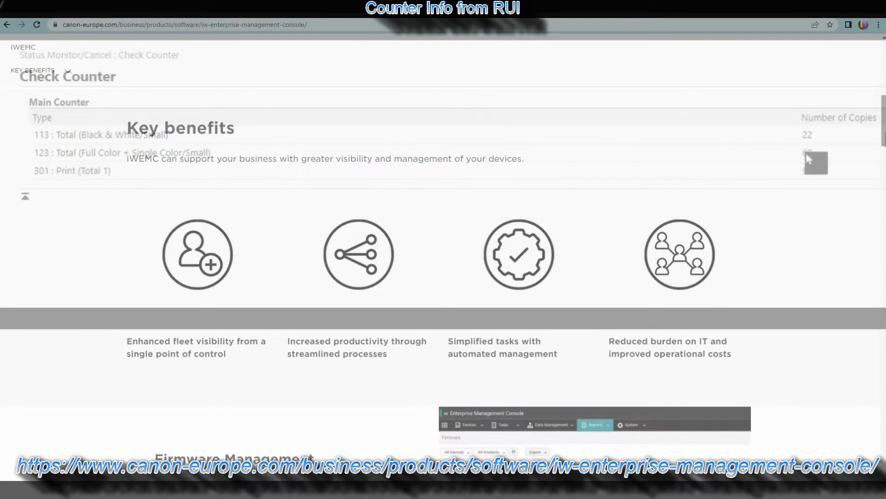
scroll(443, 277, "down", 9)
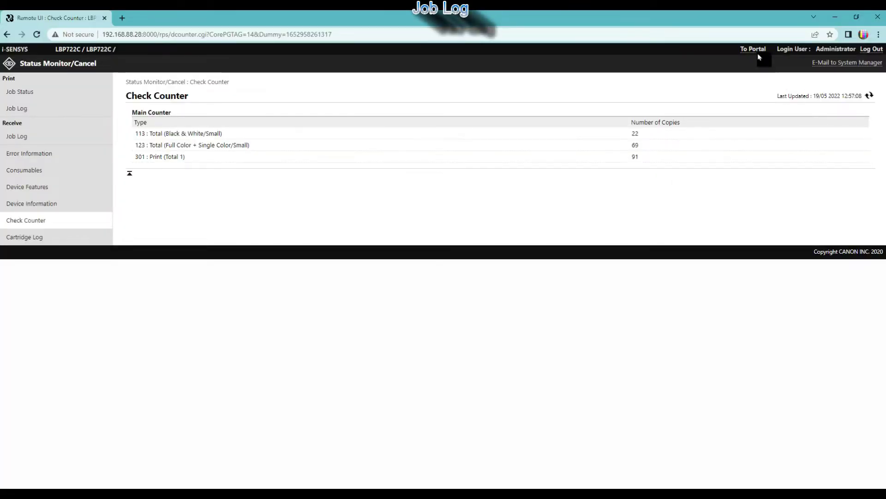
- Return to the portal and open the print Job Log listing past jobs
left_click(757, 52)
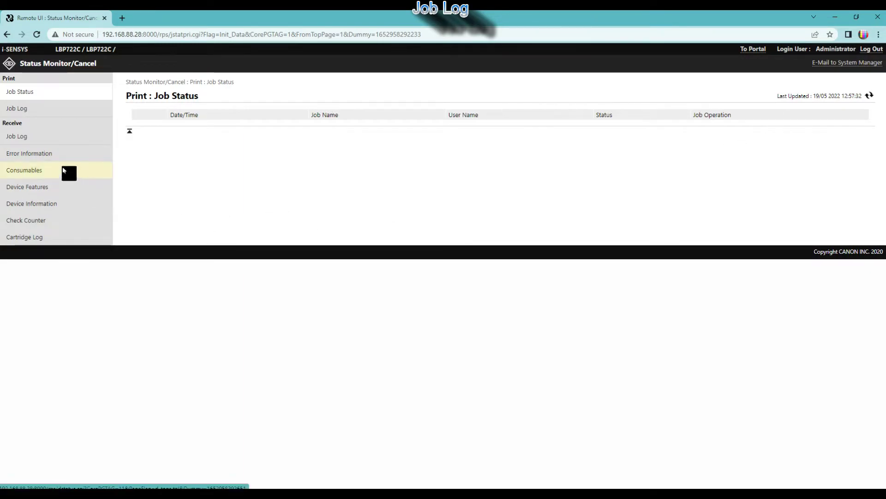
left_click(19, 111)
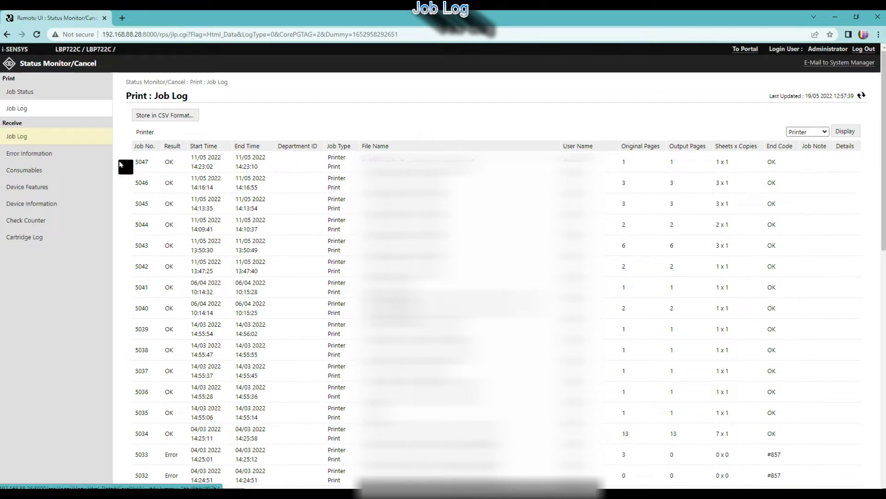
scroll(192, 198, "down", 6)
scroll(192, 198, "up", 6)
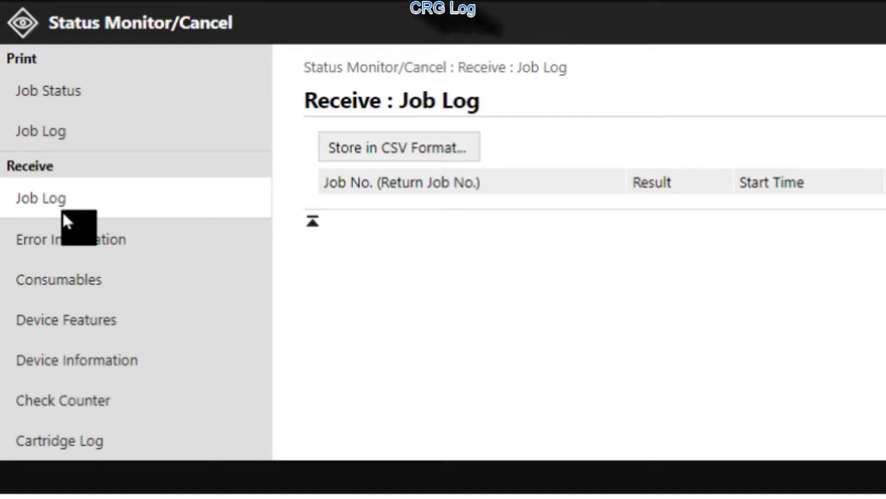
- Display the Cartridge Log for the Magenta Toner Cartridge
left_click(74, 443)
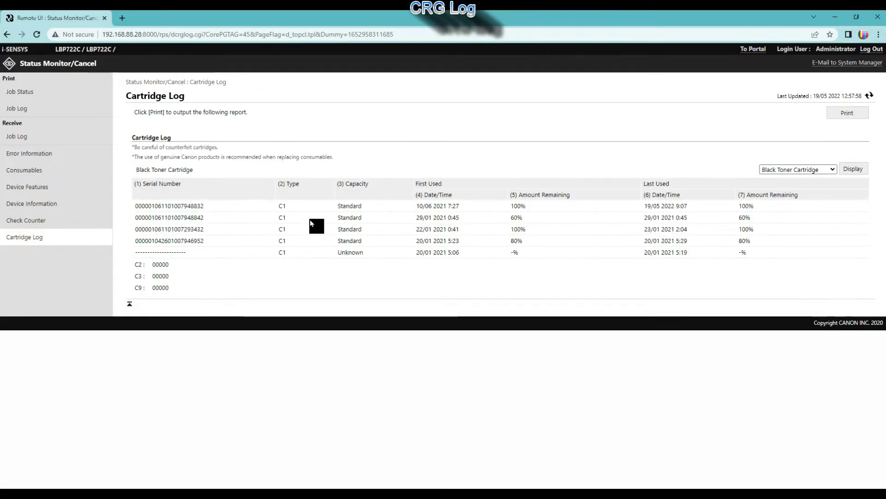
left_click(829, 171)
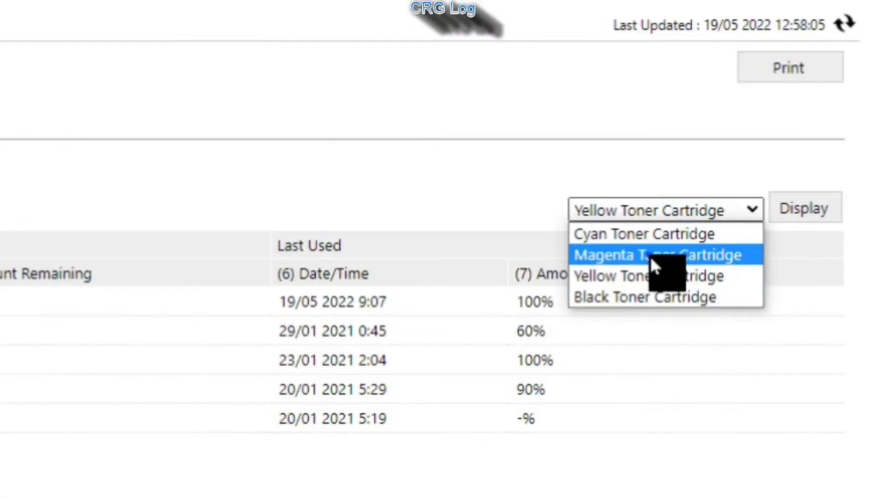
left_click(648, 254)
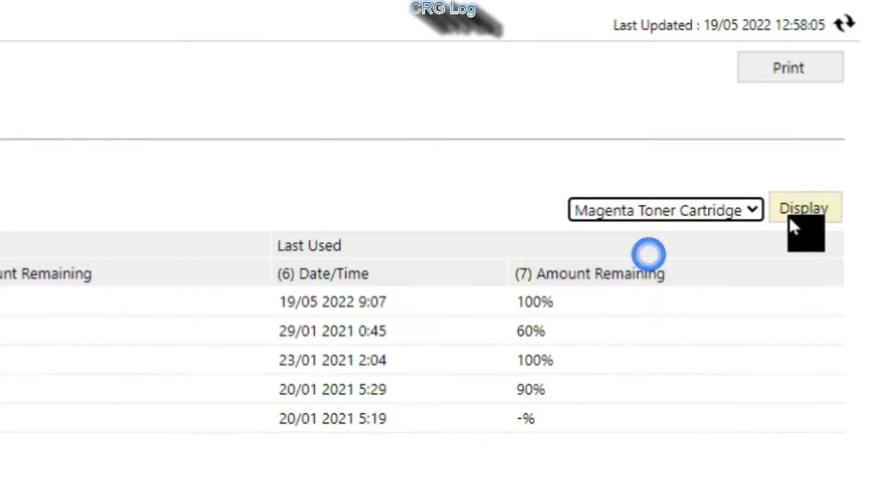
left_click(796, 217)
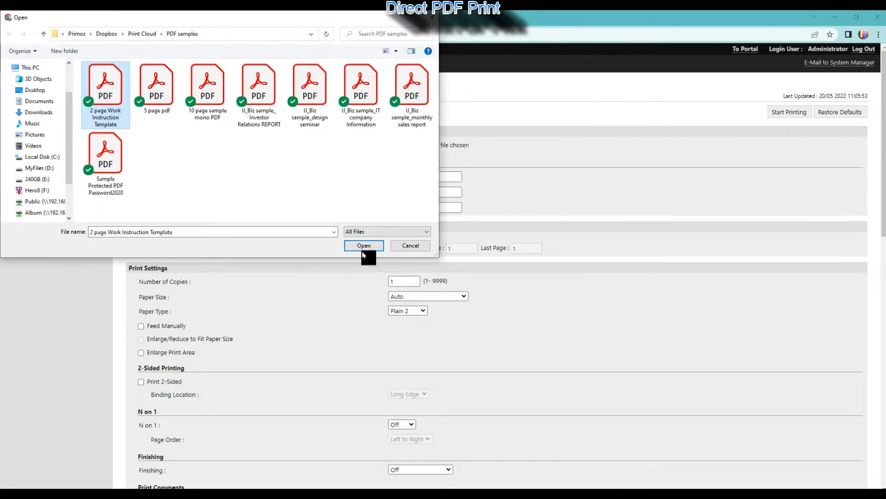
- Print '2 page Work Instruction Template.pdf' 2-sided and check it in the job list
left_click(362, 248)
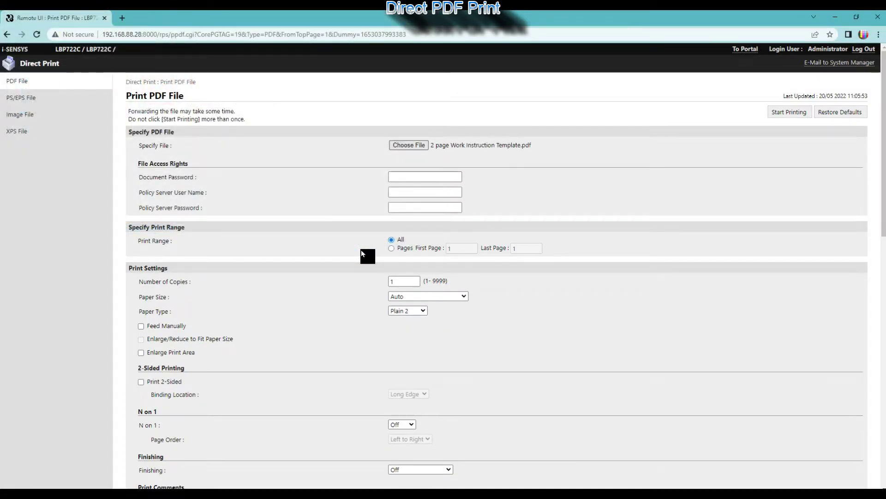
scroll(337, 252, "down", 1)
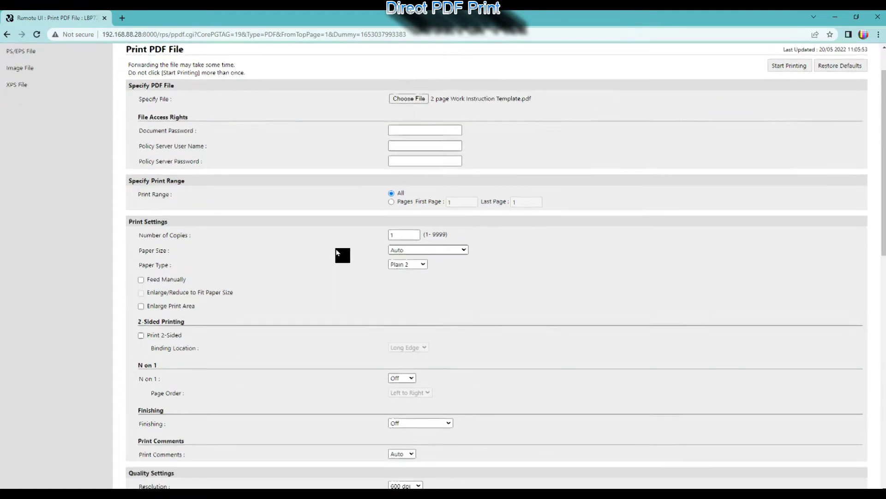
scroll(336, 252, "down", 2)
left_click(144, 244)
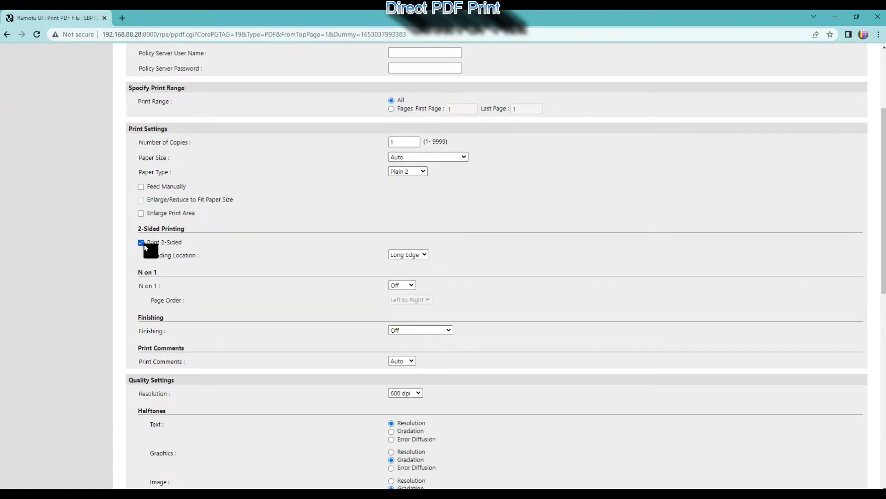
scroll(286, 256, "down", 3)
scroll(288, 256, "down", 7)
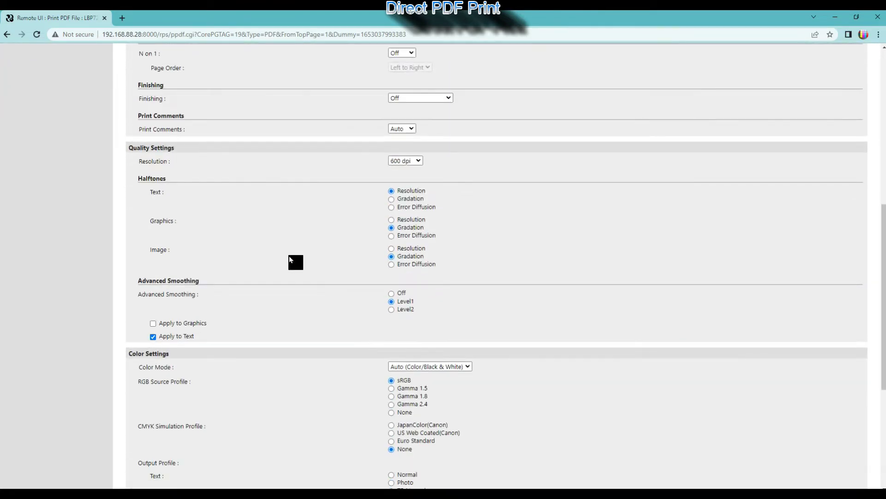
scroll(290, 254, "up", 15)
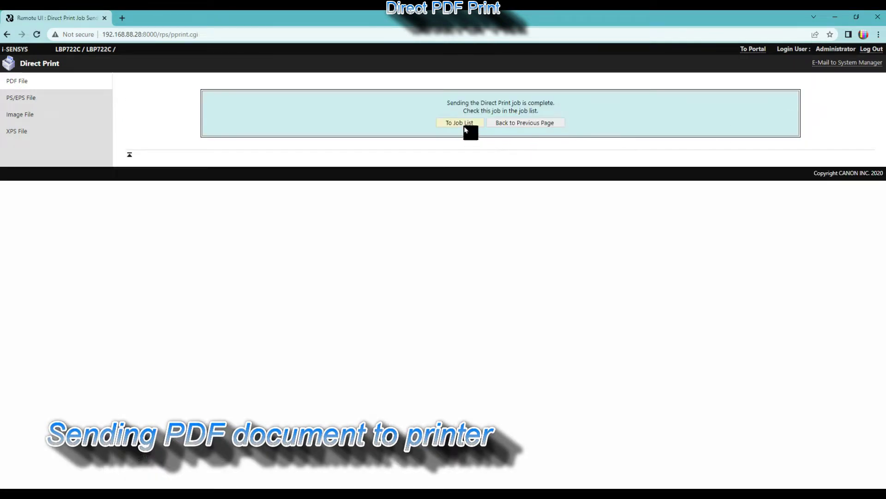
left_click(463, 124)
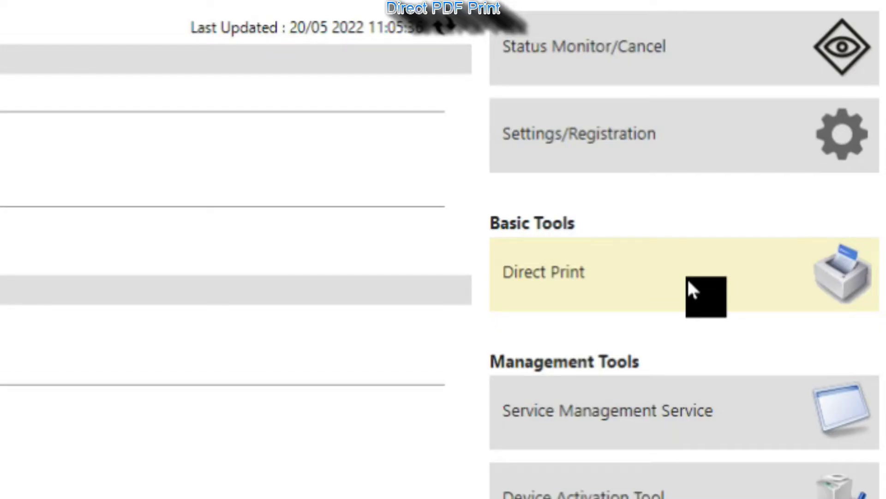
- Direct-print 'Sample Protected PDF Password2020.pdf' without a password and check its job status
left_click(688, 283)
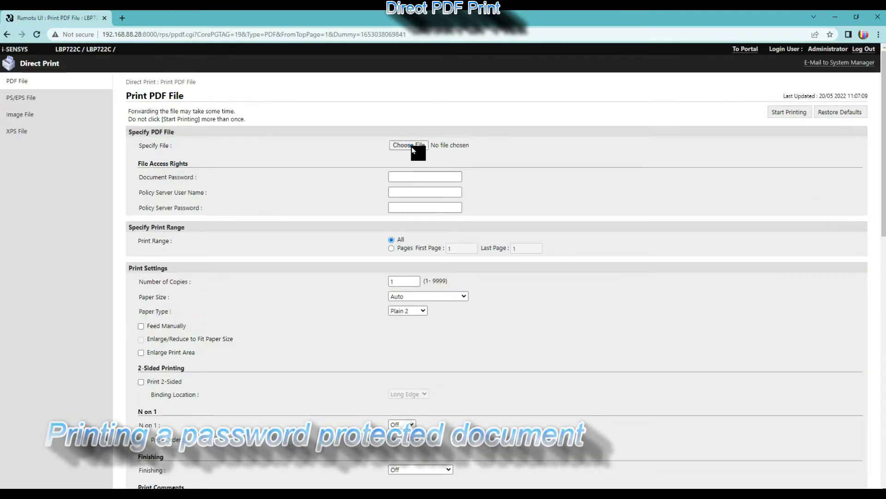
left_click(409, 145)
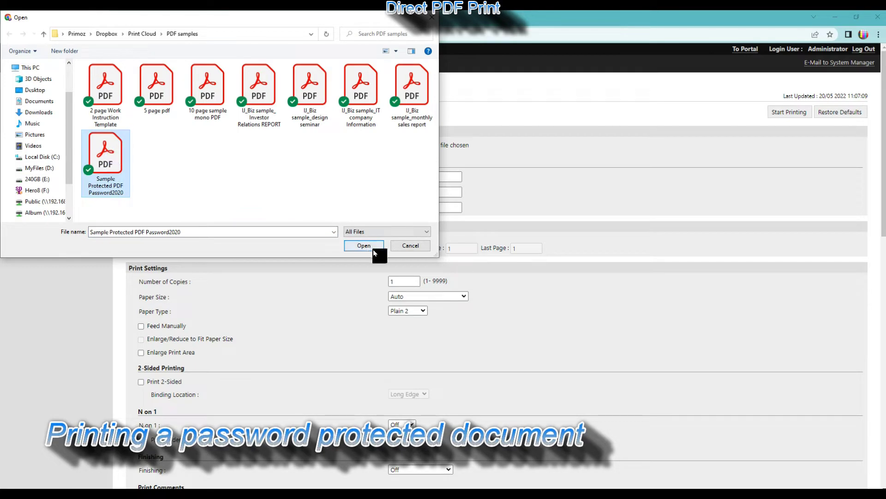
left_click(364, 245)
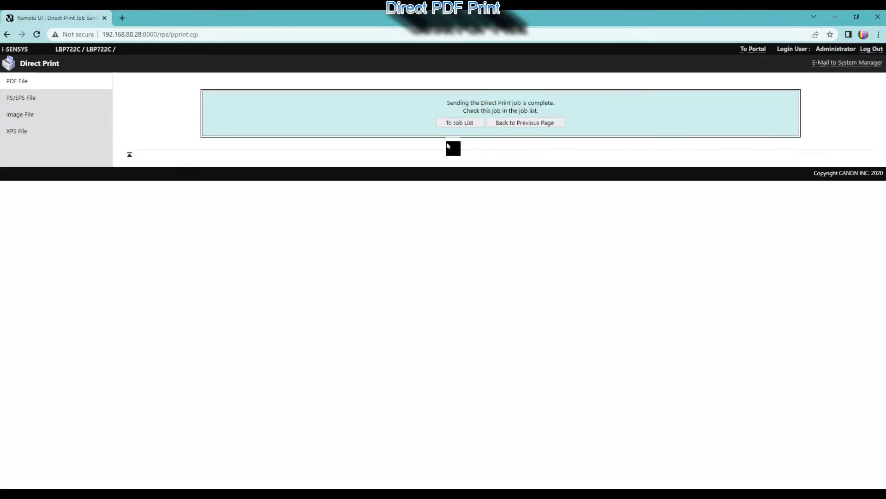
left_click(461, 123)
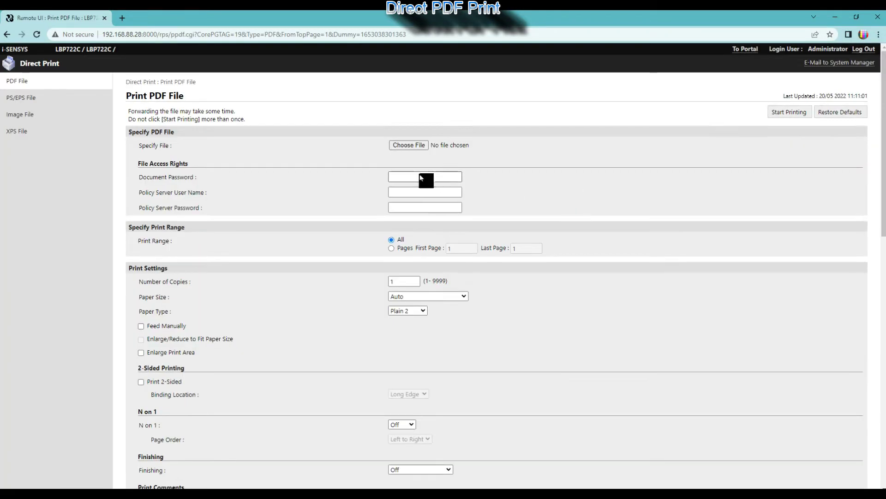
- Resend 'Sample Protected PDF Password2020.pdf', this time entering the document password
left_click(413, 151)
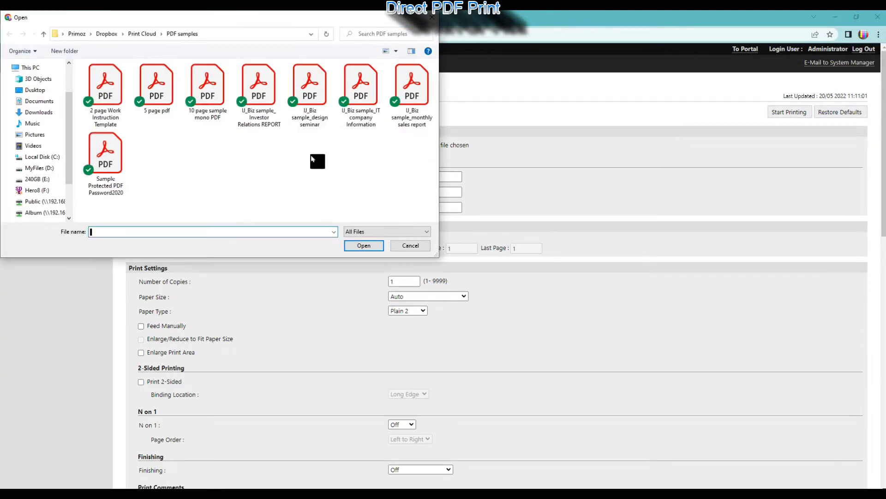
left_click(362, 248)
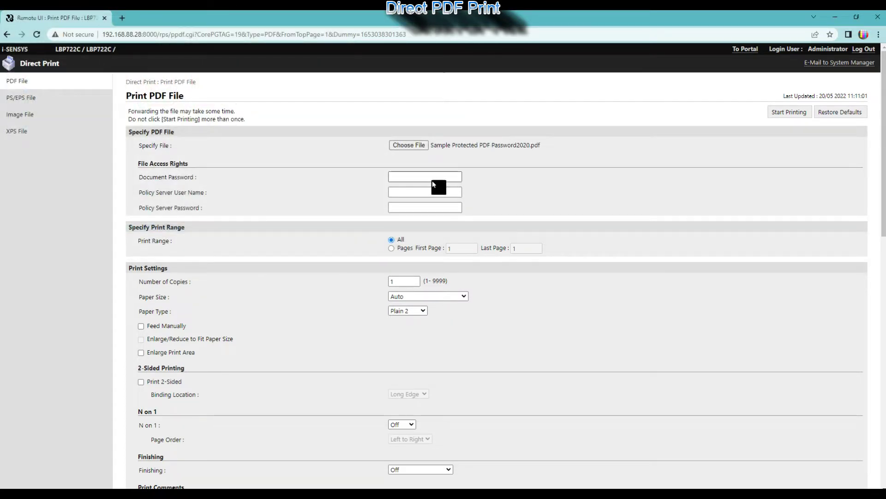
left_click(433, 178)
type("2020")
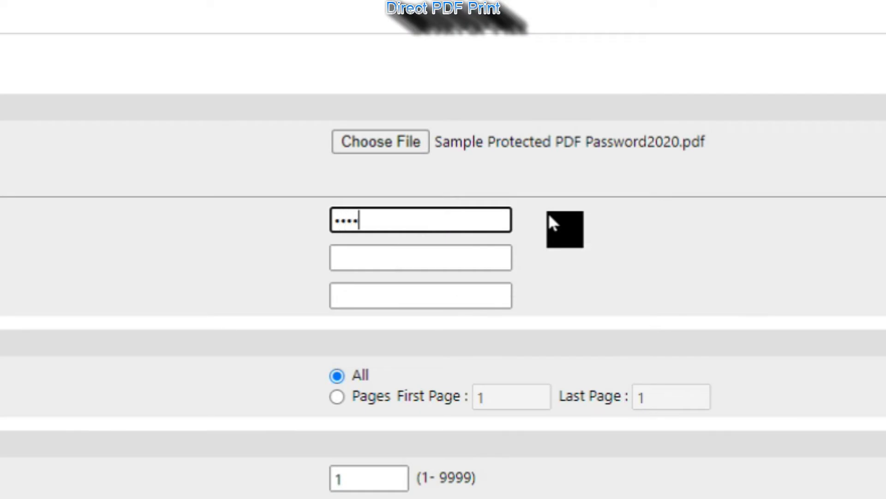
type("20")
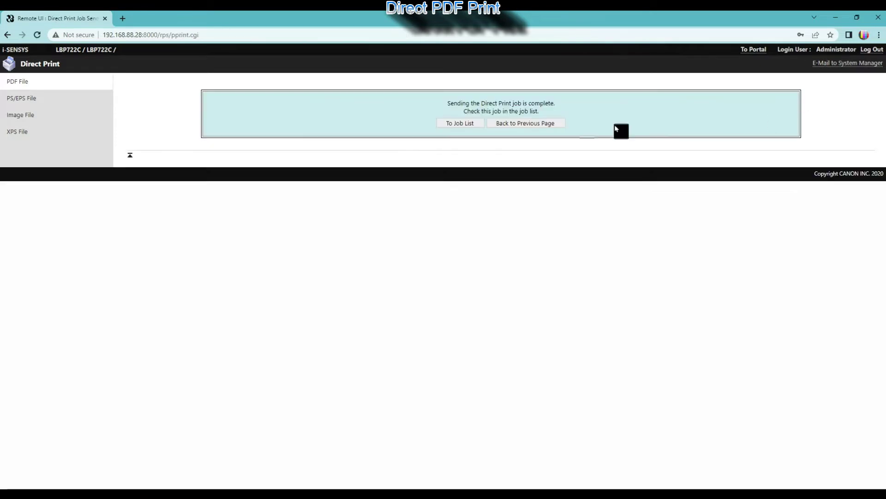
- Cancel the job showing Error in the job status list and confirm
left_click(459, 124)
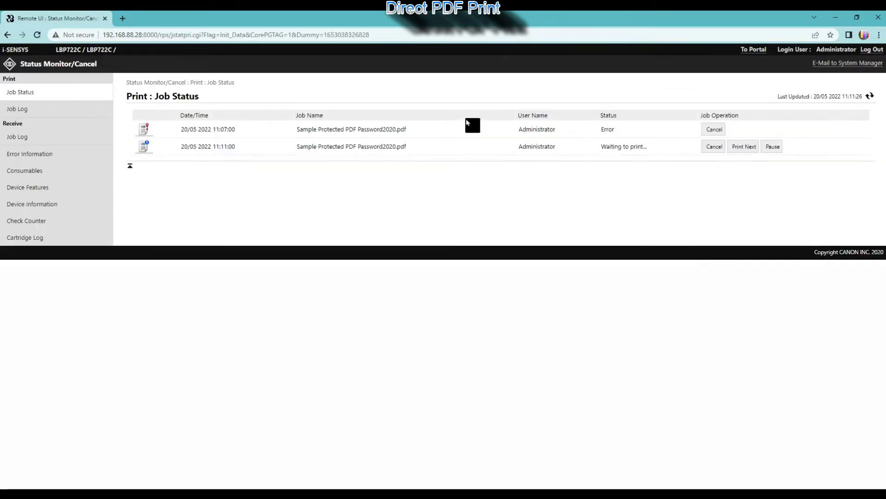
left_click(718, 132)
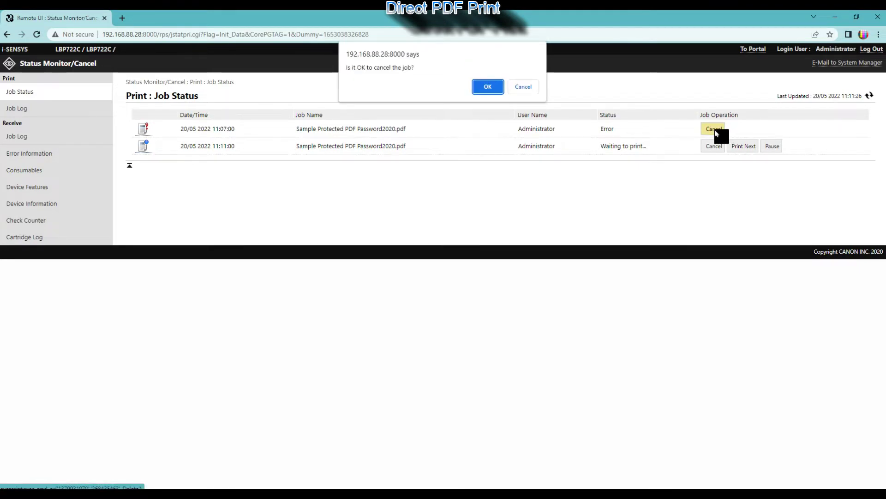
left_click(488, 90)
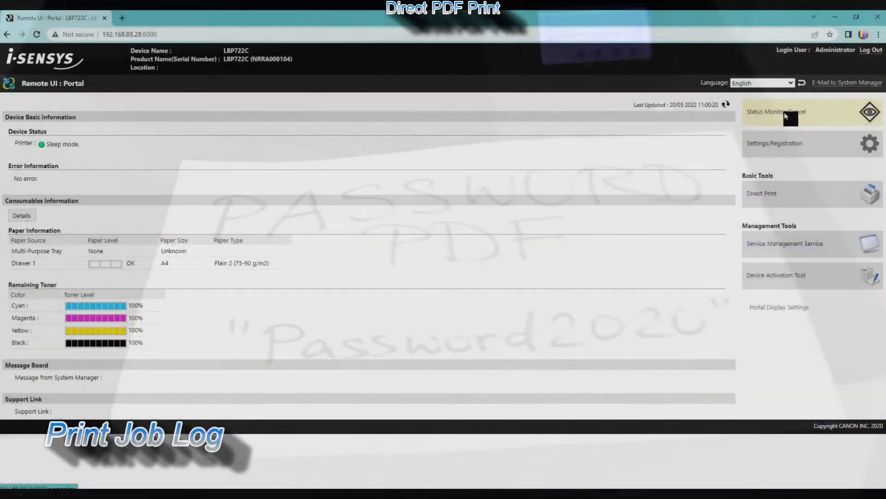
- Open Status Monitor/Cancel and view the print Job Log
left_click(786, 116)
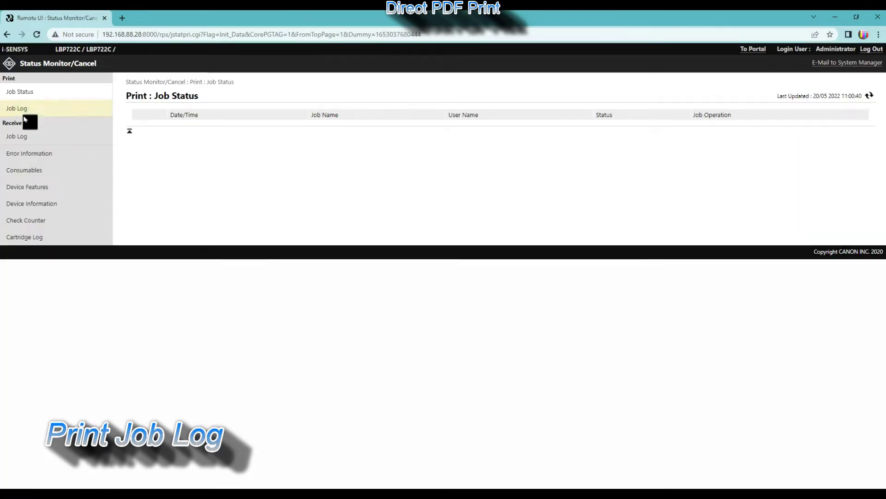
left_click(18, 111)
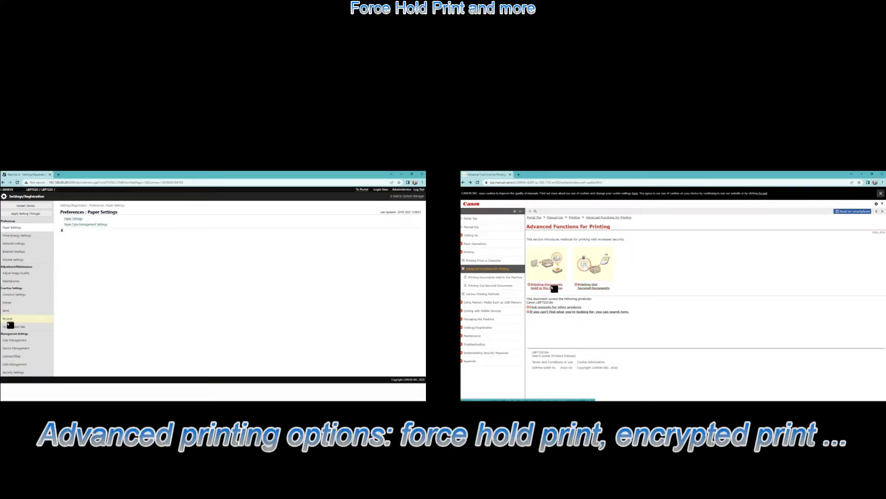
- Open the manual's Printing Documents Held page and the Printer > Print function settings
left_click(555, 288)
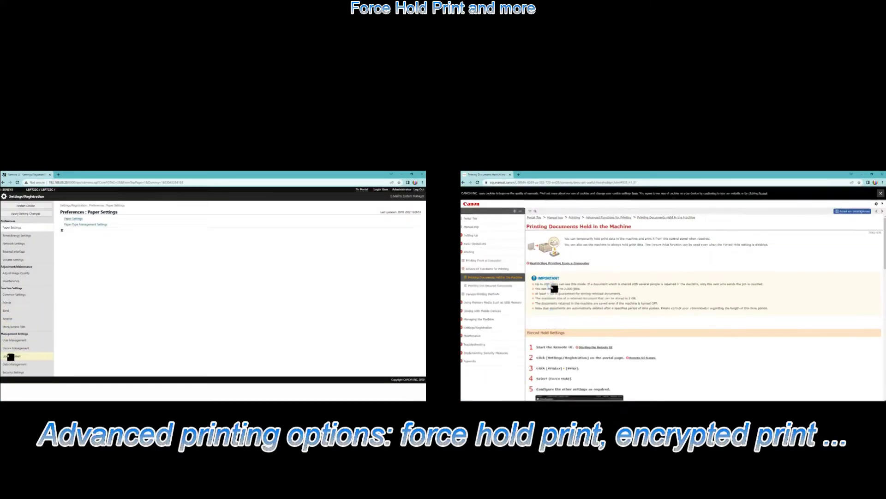
left_click(9, 304)
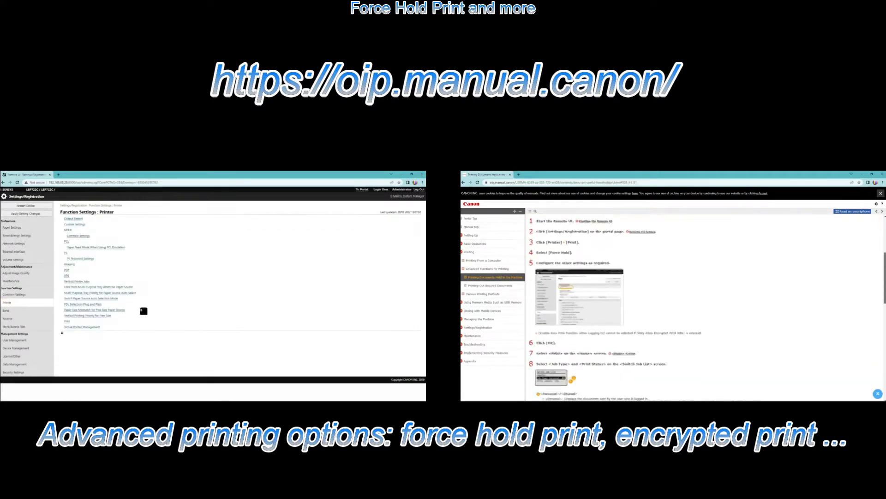
left_click(73, 310)
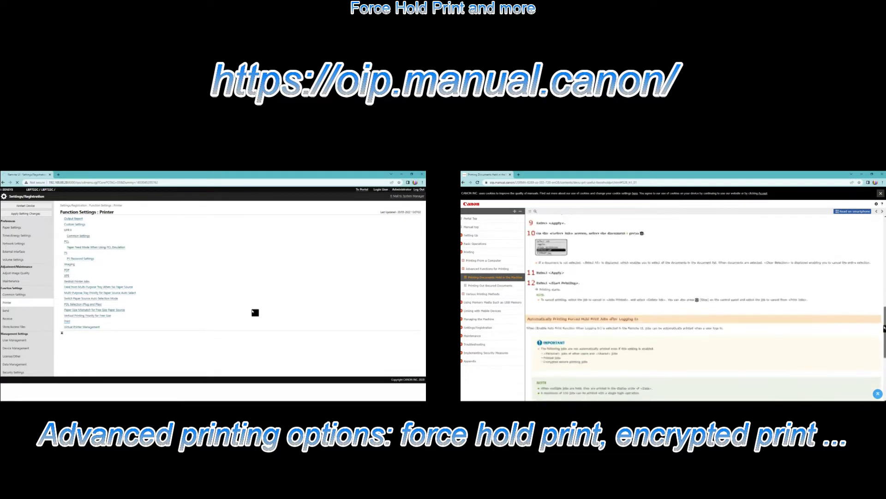
left_click_drag(884, 328, 883, 369)
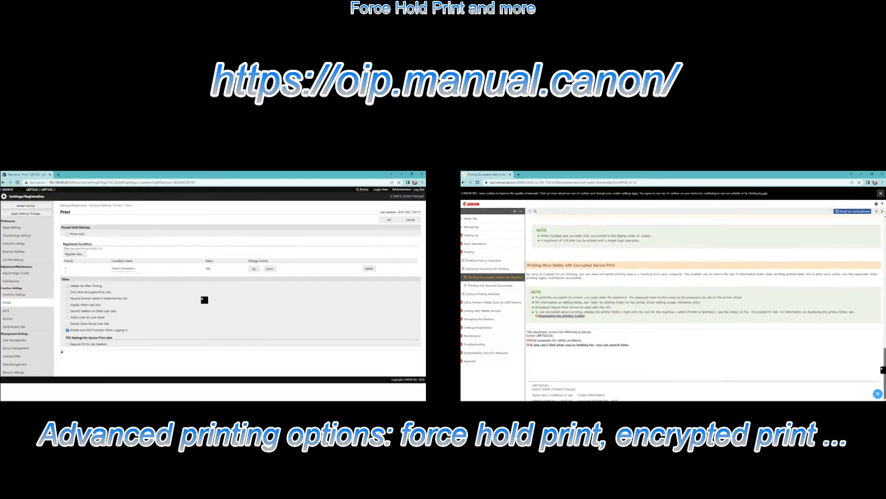
- Register a new forced-hold condition with Enable Condition ticked, leaving the job condition unchanged
left_click(74, 254)
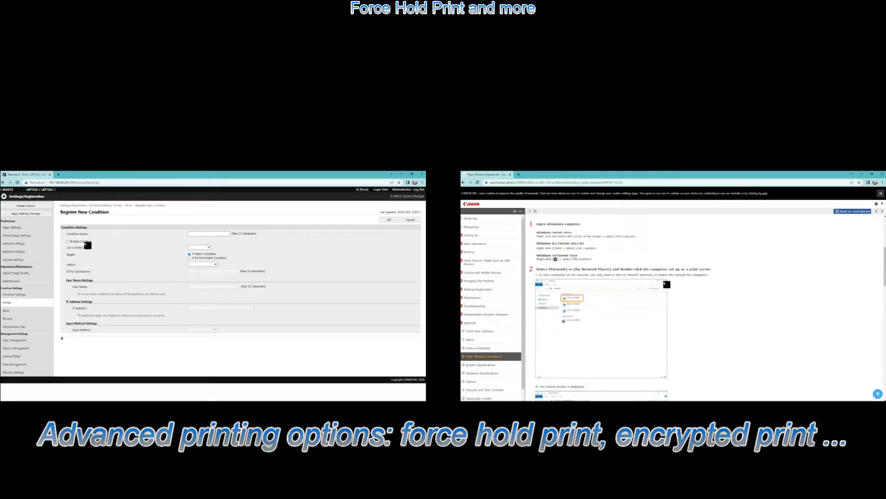
left_click(76, 242)
left_click(198, 247)
scroll(667, 284, "down", 6)
left_click(203, 257)
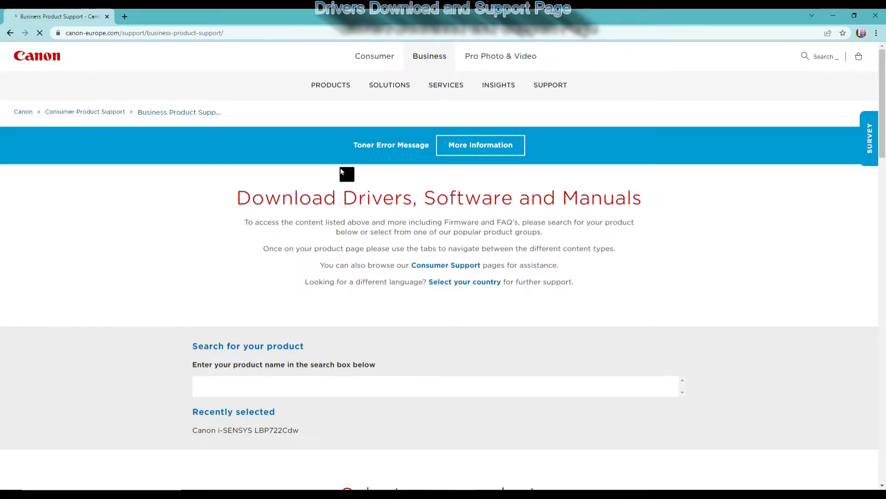
- Search 'LBP722' and show the i-SENSYS LBP722Cdw UFR II driver downloads
left_click(246, 382)
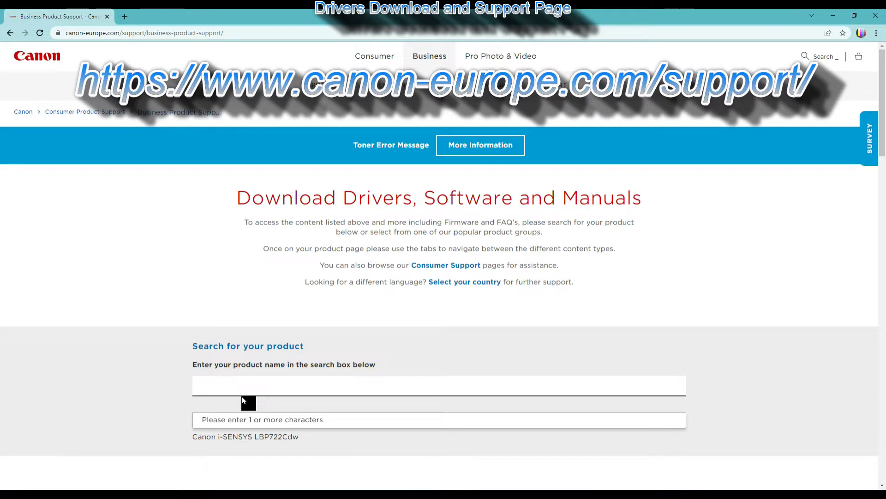
type("LBP722")
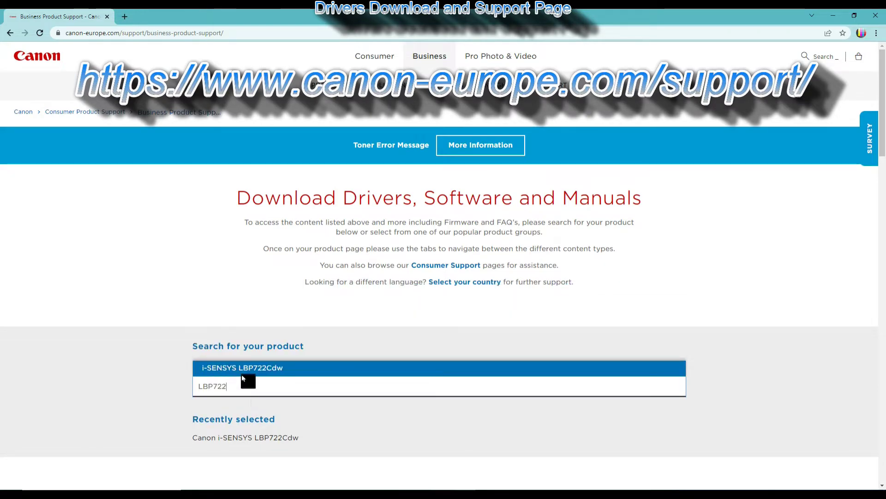
left_click(242, 373)
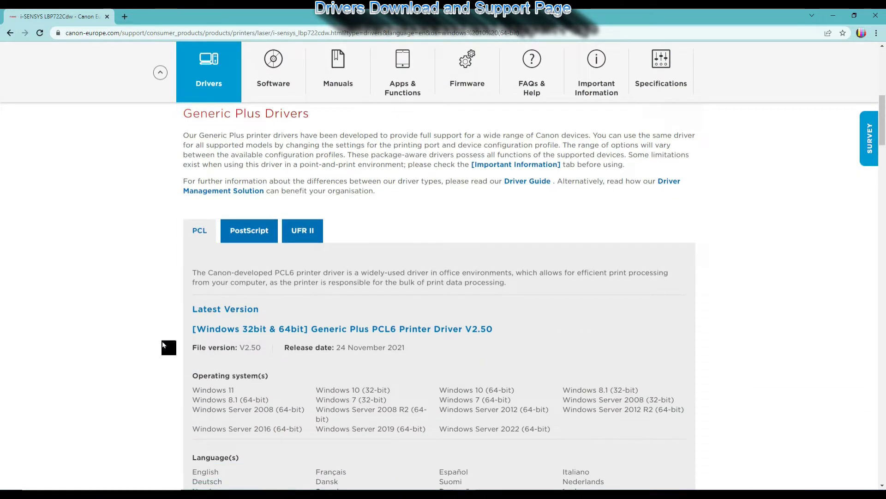
scroll(160, 343, "down", 1)
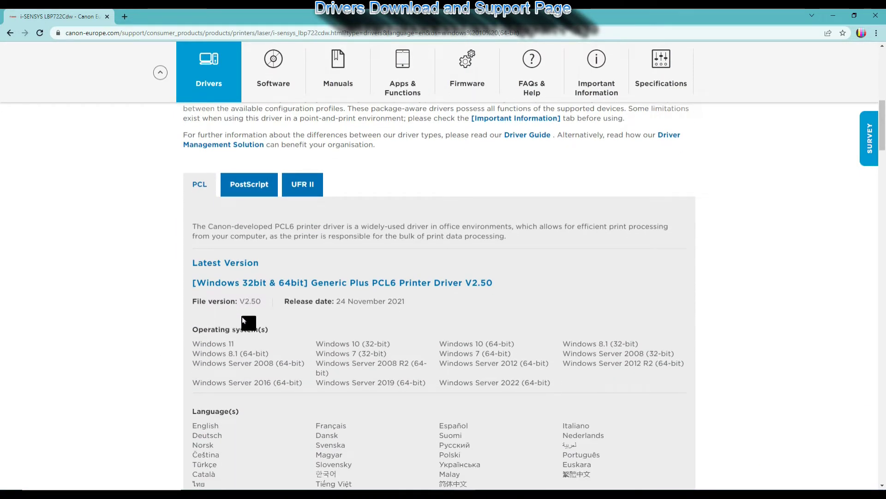
left_click(259, 187)
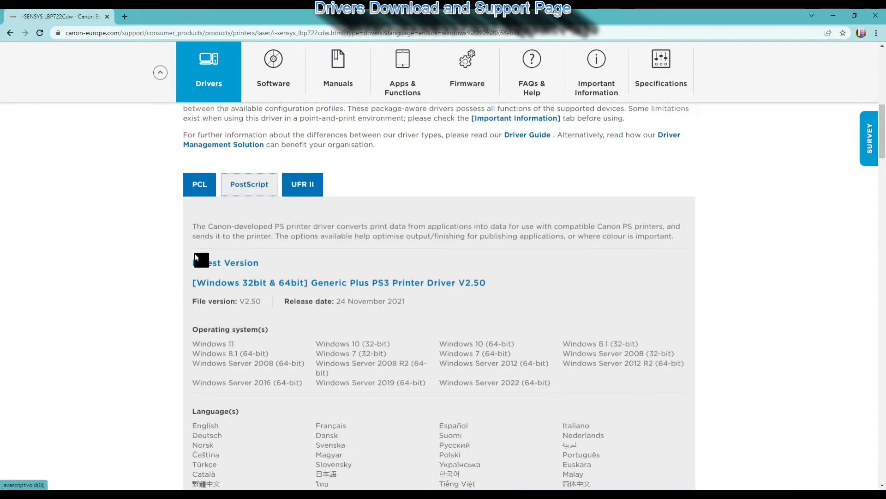
left_click(306, 181)
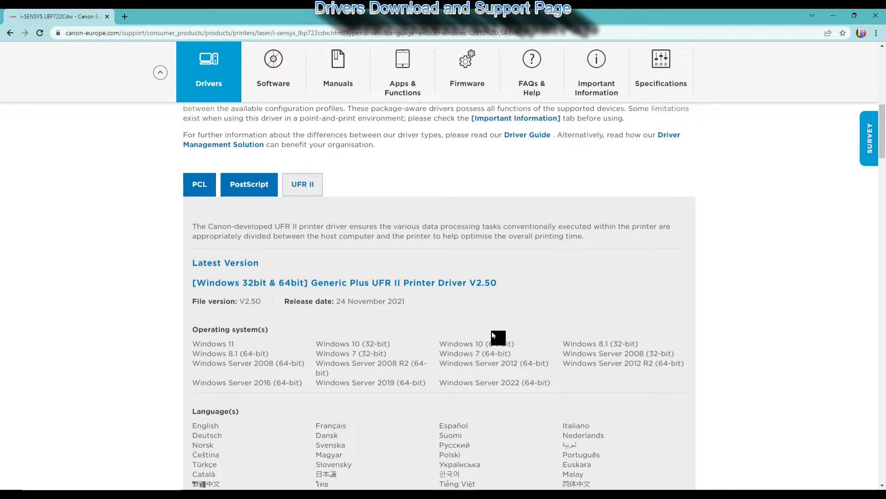
- Download the Generic Plus UFR II V2.50 driver, accept the licence, and run its x64 Setup
left_click(372, 284)
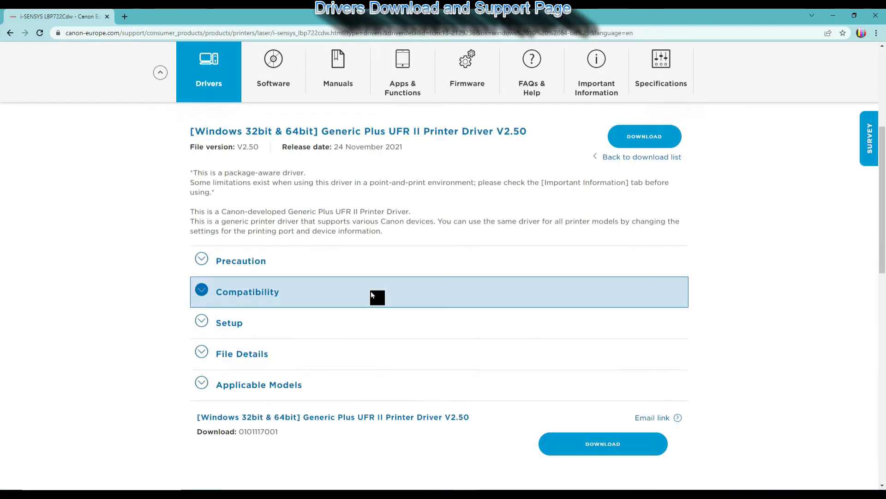
left_click(634, 142)
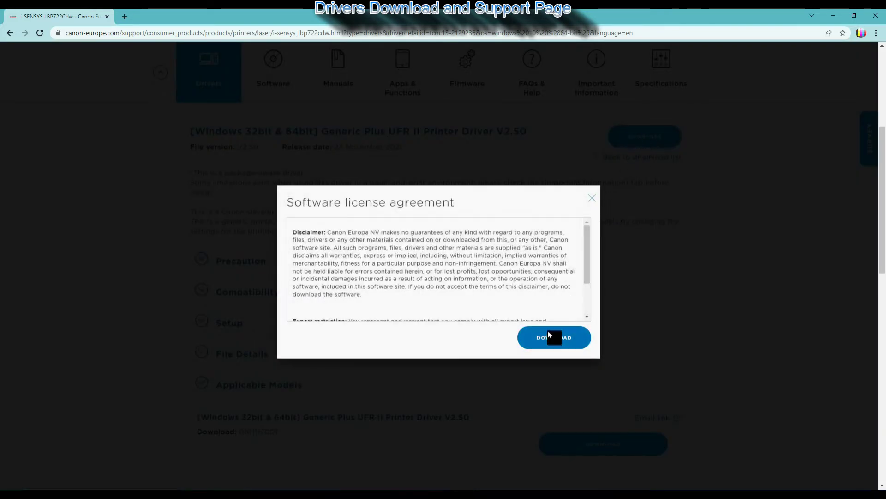
left_click(547, 335)
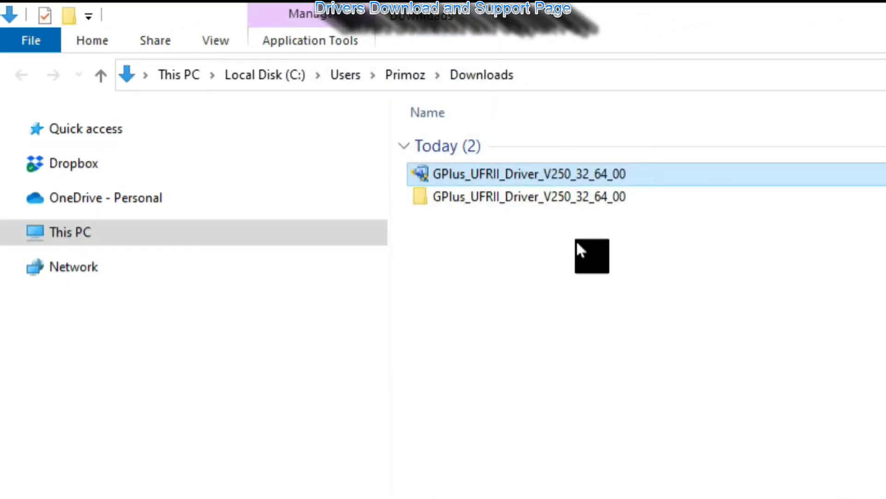
double_click(553, 206)
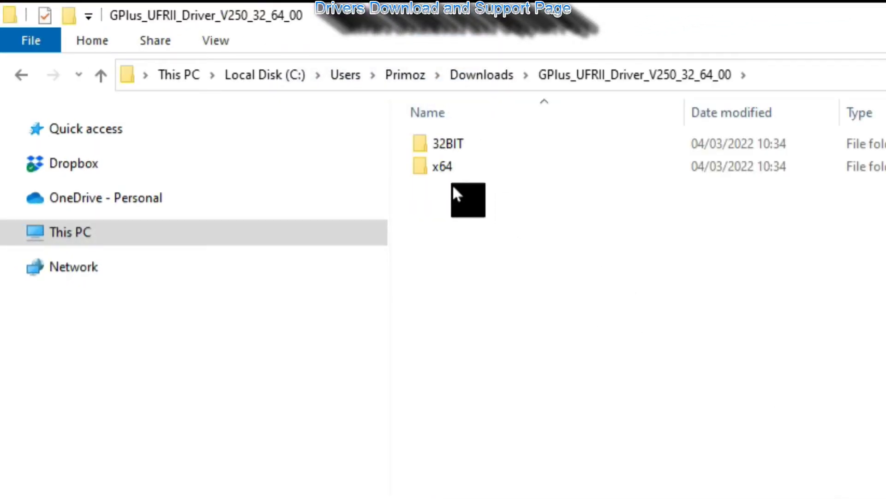
double_click(445, 172)
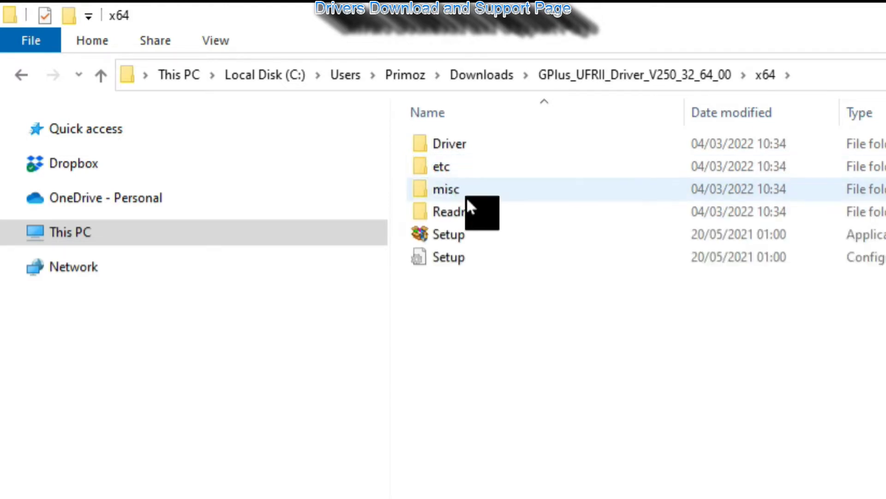
double_click(457, 241)
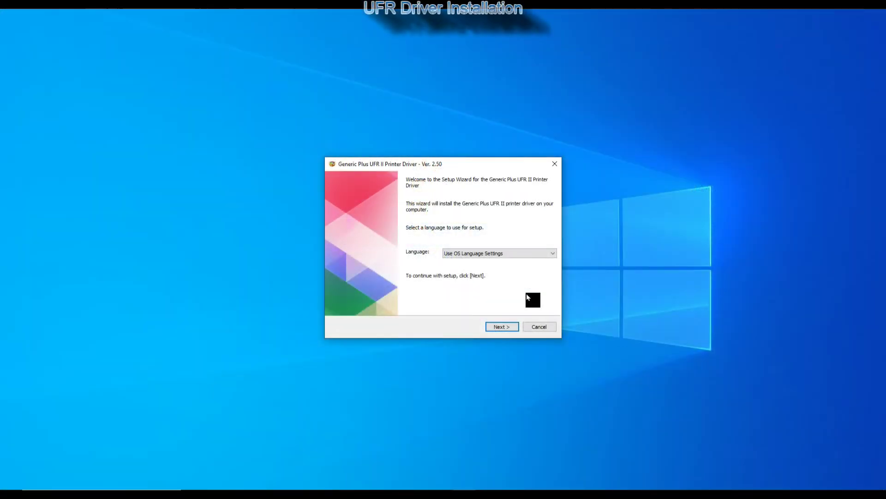
- Choose English as the setup language and accept the licence agreement
key("alt+Down")
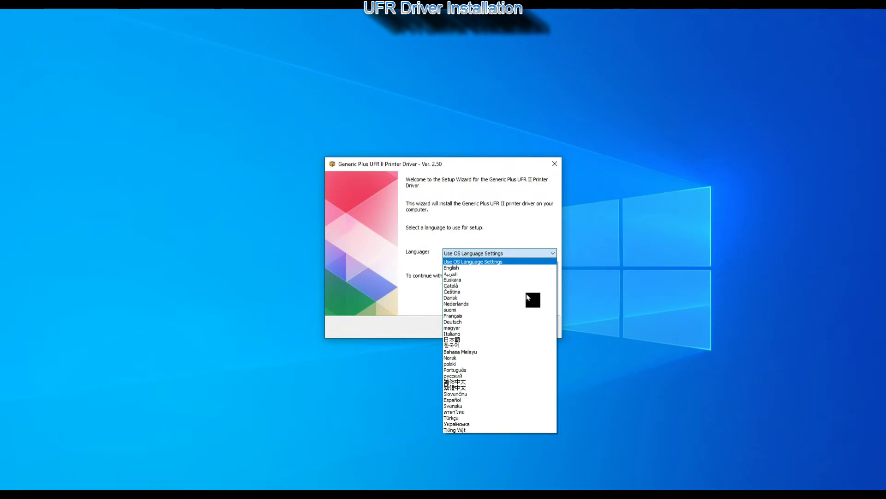
key("Down")
key("Return")
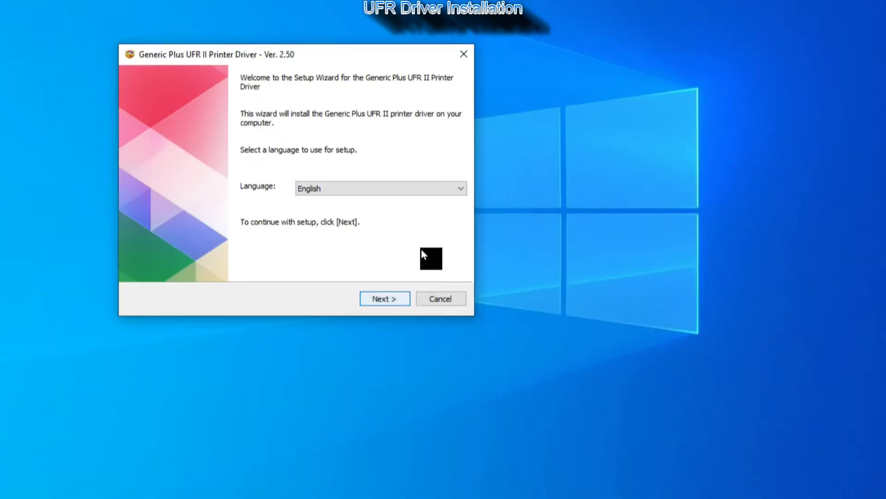
key("Return")
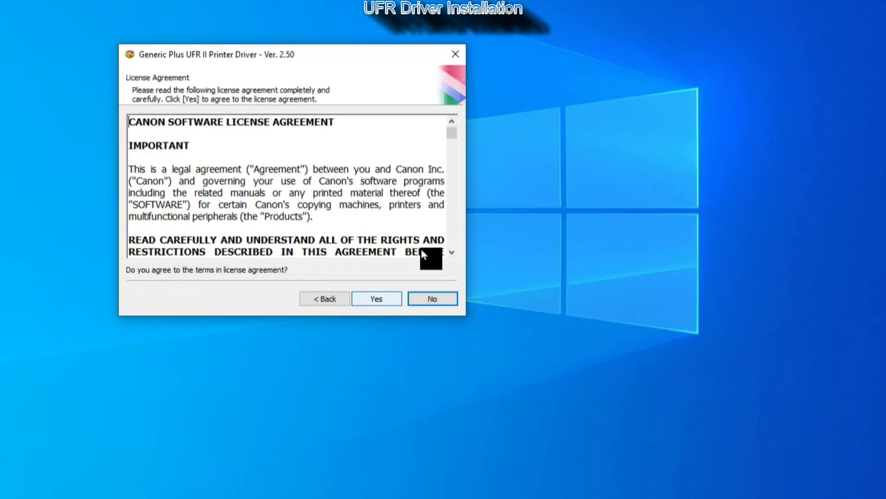
scroll(421, 250, "down", 20)
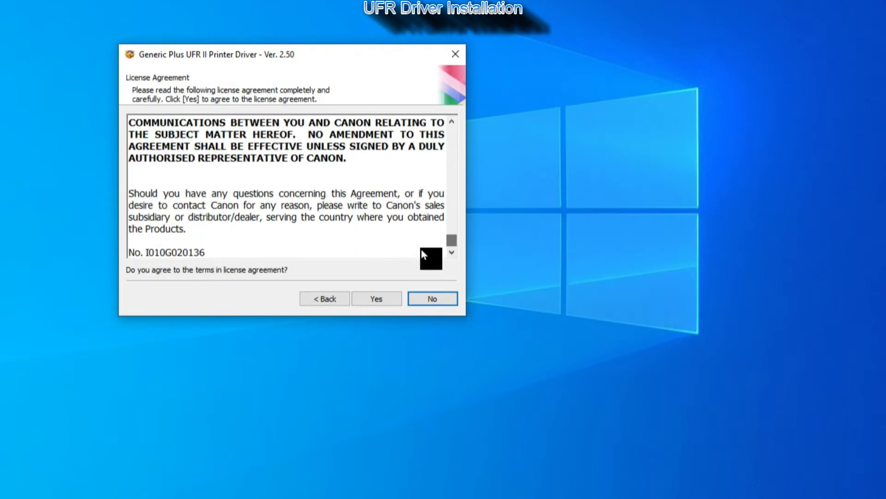
key("Left")
key("Return")
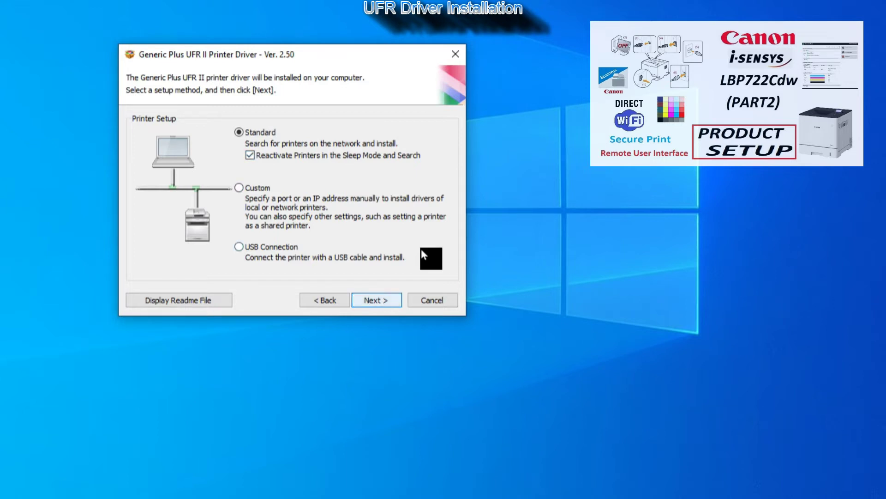
- Keep standard network setup, allow the firewall exception, and install for the LBP722C
key("Return")
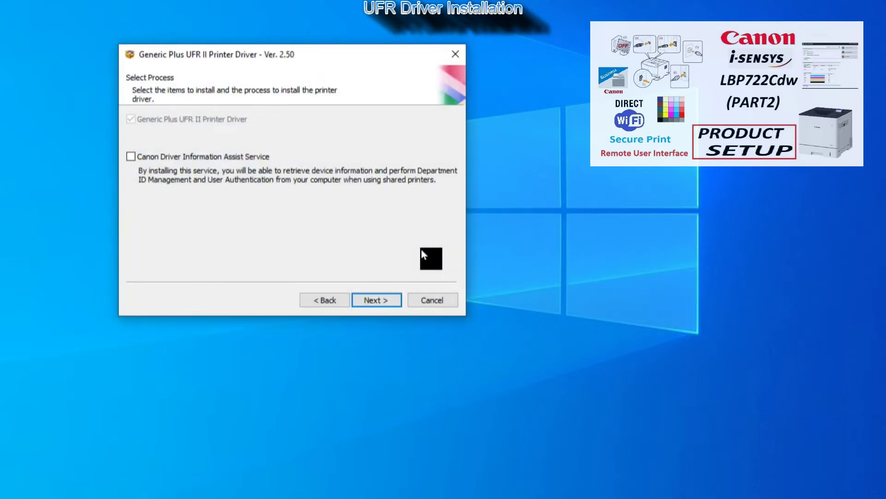
key("Return")
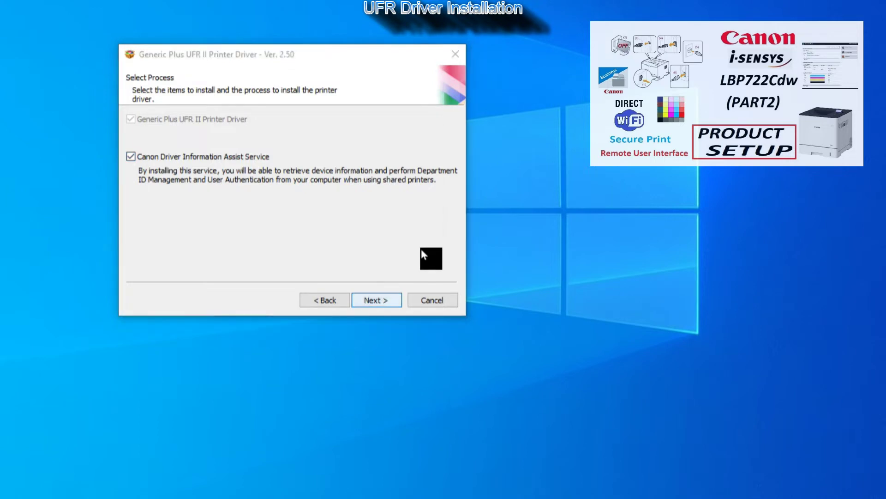
key("Return")
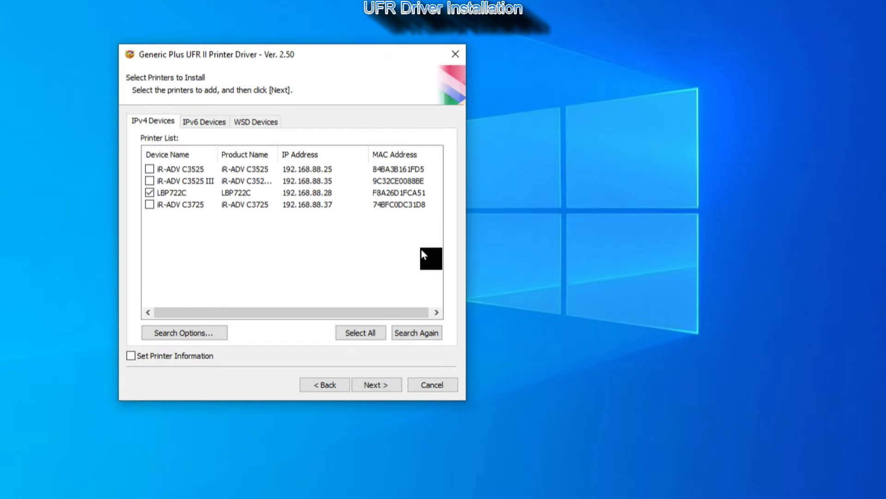
key("Return")
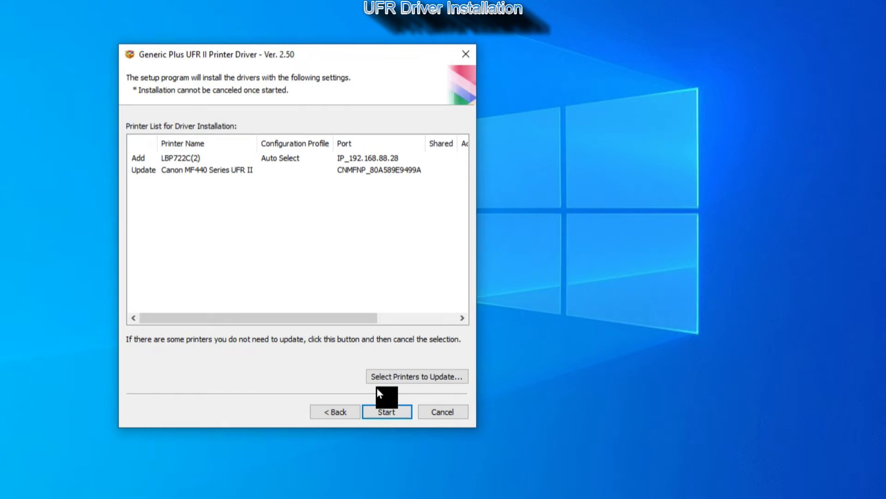
key("Return")
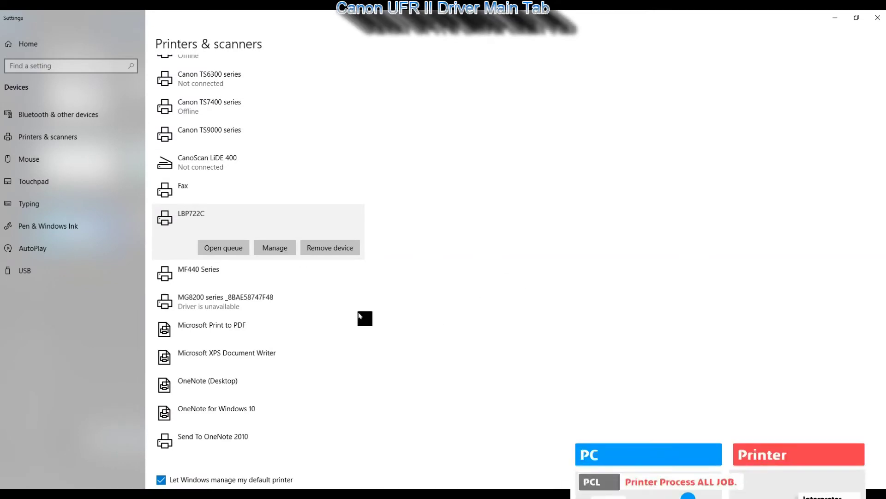
- Open the LBP722C printer properties to confirm its Canon Generic Plus UFR II model and features
left_click(281, 252)
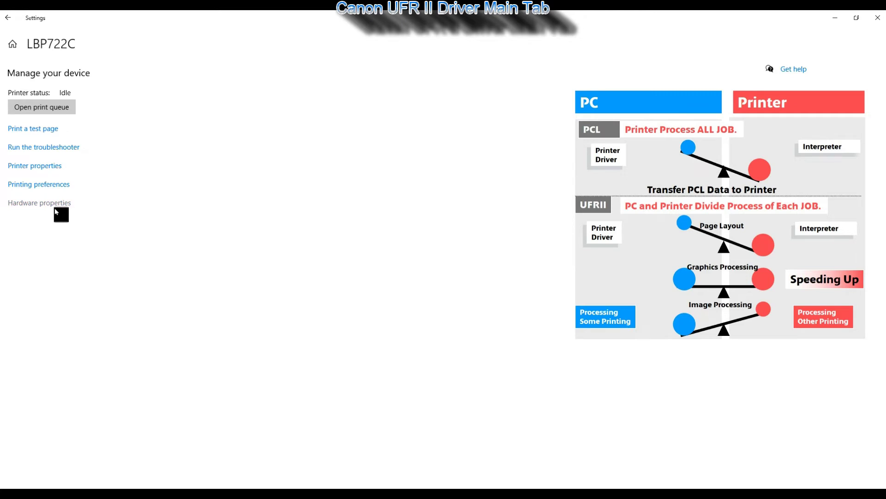
left_click(39, 168)
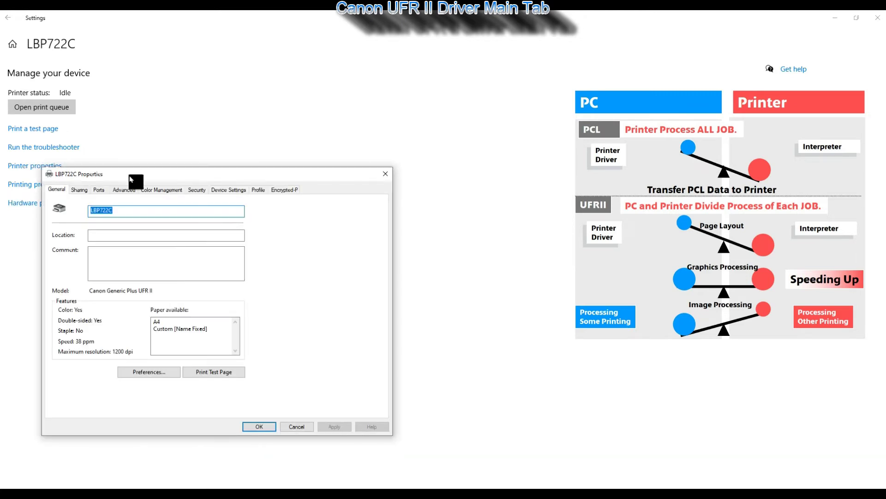
left_click_drag(112, 176, 207, 104)
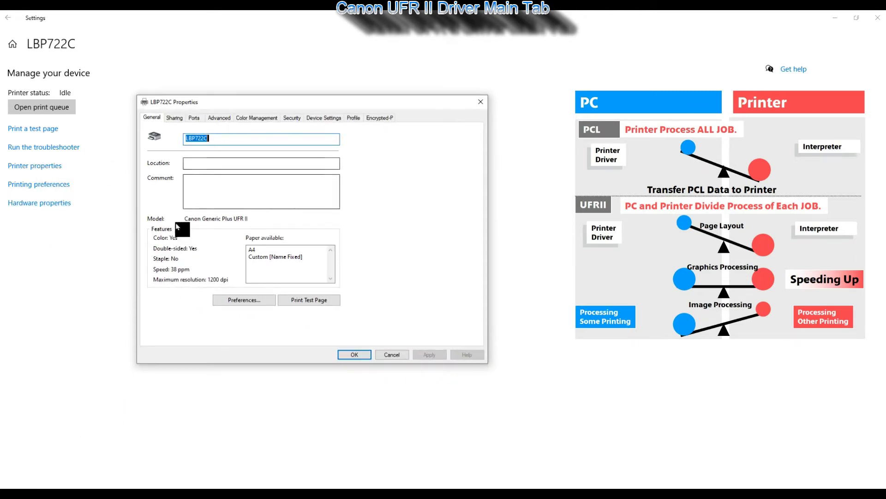
- Open the LBP722C printing preferences and review the Page Layout and 1-sided/2-sided/Booklet Printing options
left_click(239, 301)
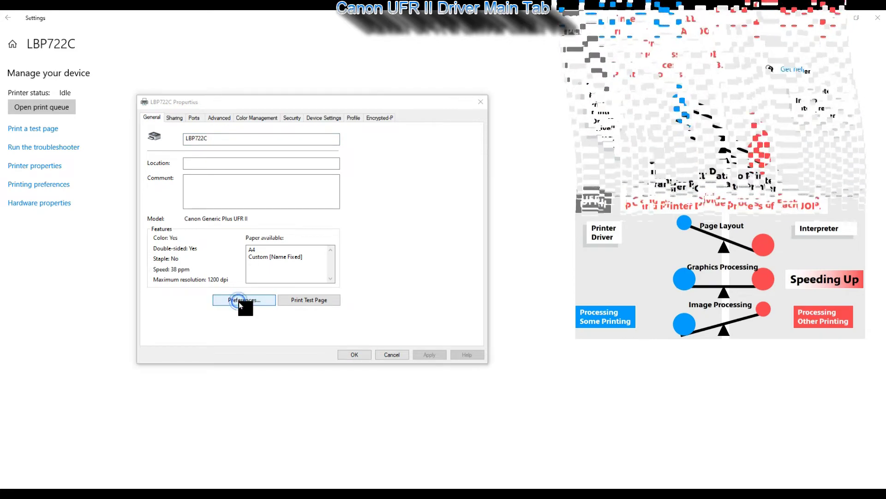
left_click_drag(301, 223, 309, 88)
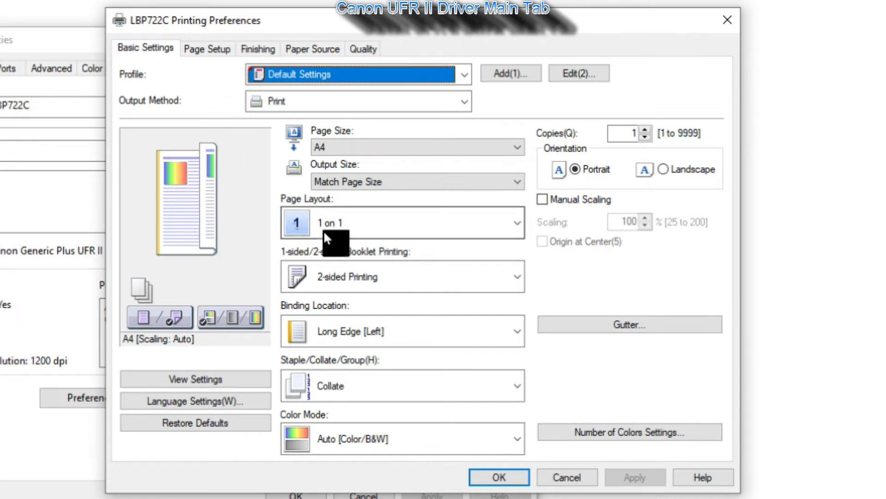
left_click(351, 223)
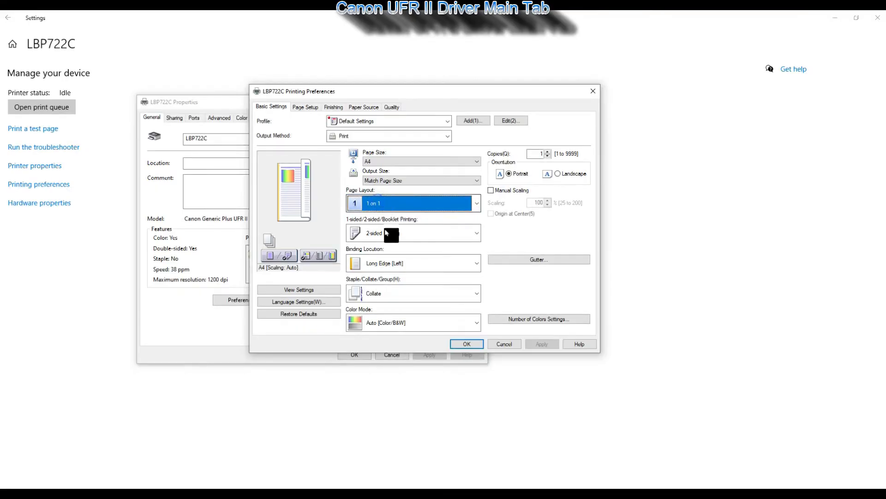
left_click(384, 233)
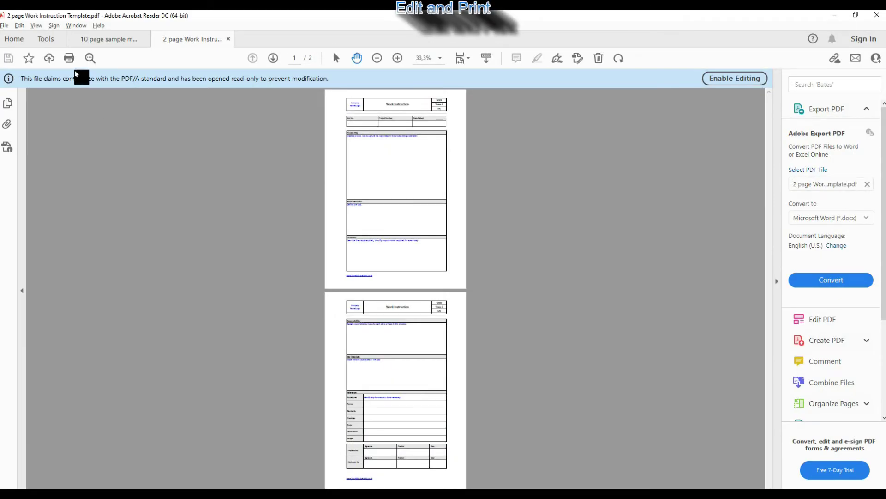
- Set the LBP722C driver's Finishing output method to Edit and Preview for this PDF
left_click(70, 59)
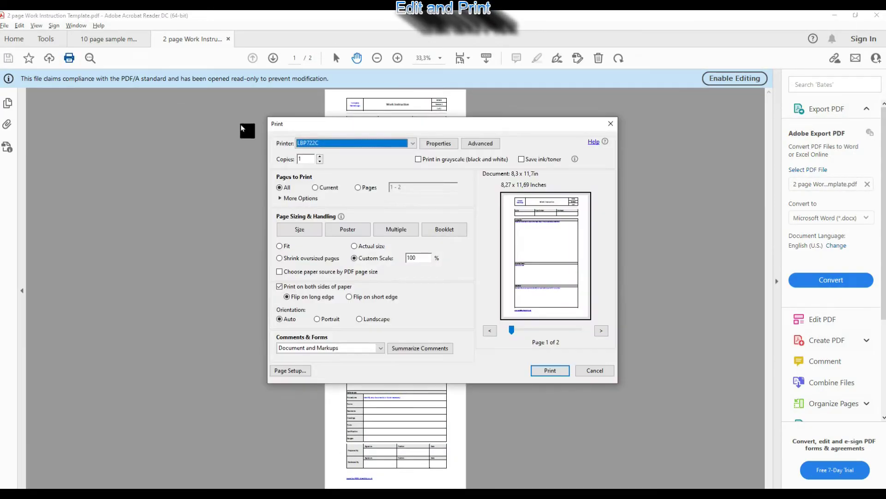
left_click(434, 147)
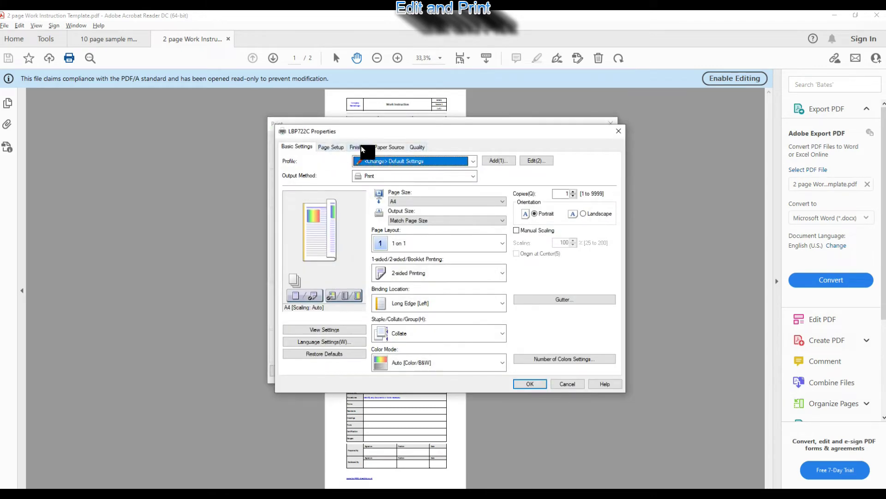
left_click(361, 146)
left_click(371, 175)
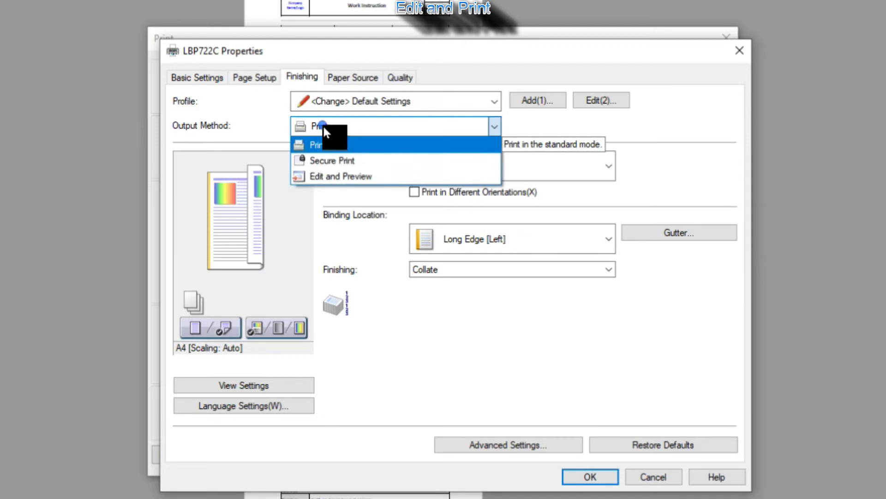
left_click(331, 176)
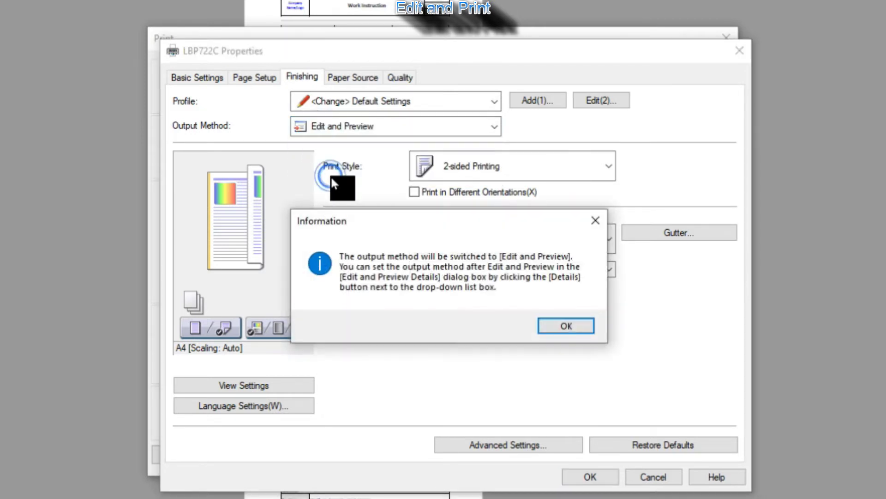
left_click(551, 336)
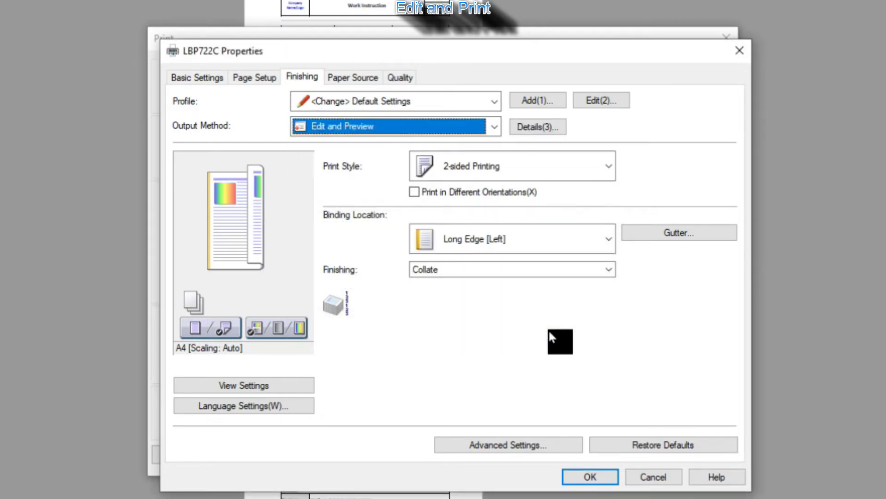
- Set Page Layout to 2 on 1 and send the Work Instruction PDF to print
left_click(208, 76)
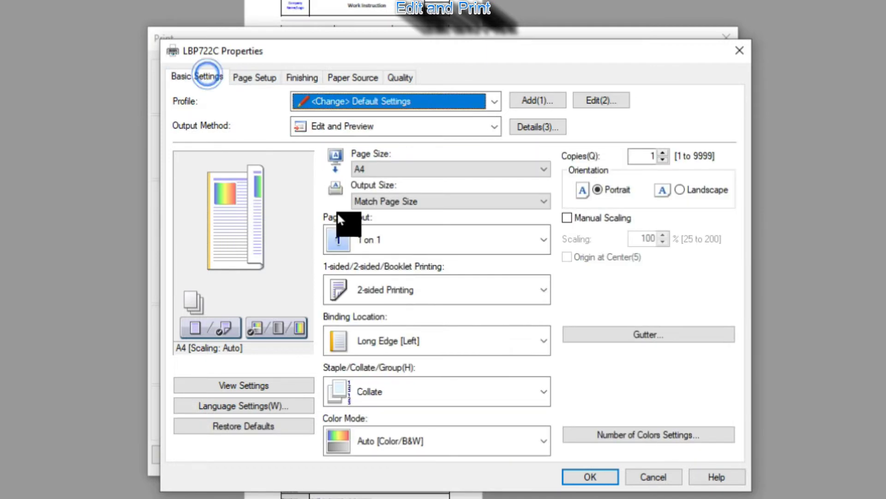
left_click(380, 241)
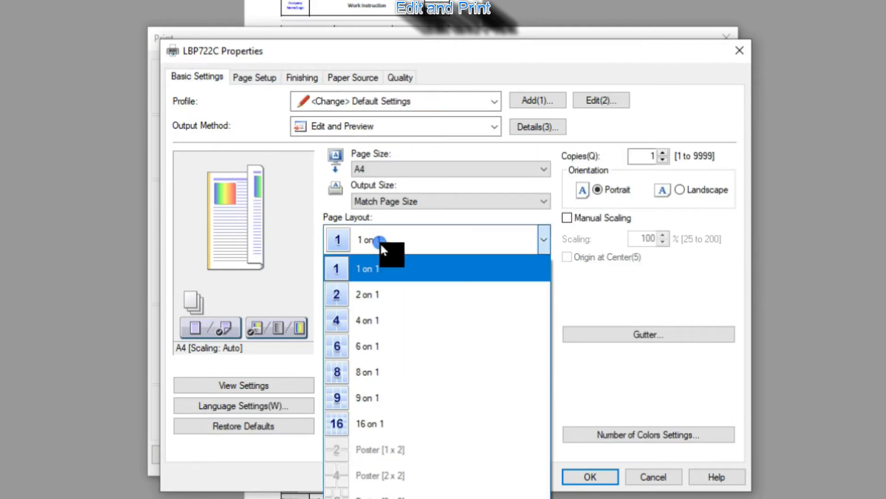
left_click(375, 294)
left_click(590, 476)
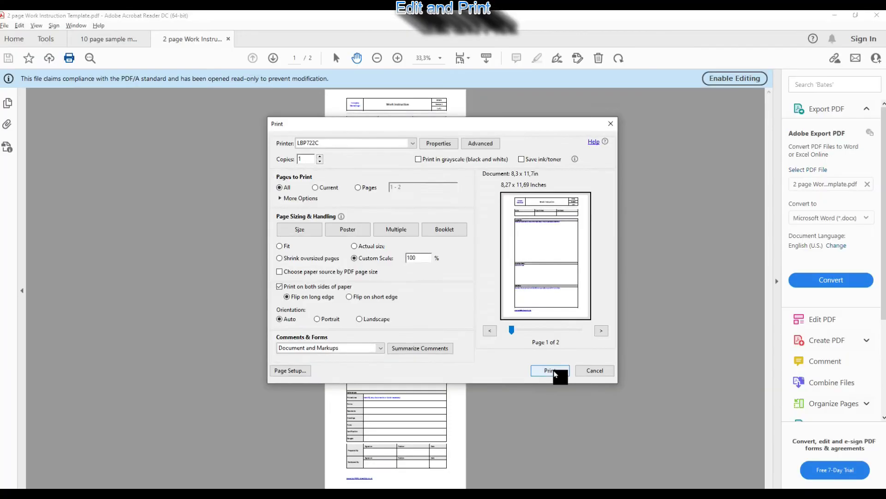
left_click(621, 453)
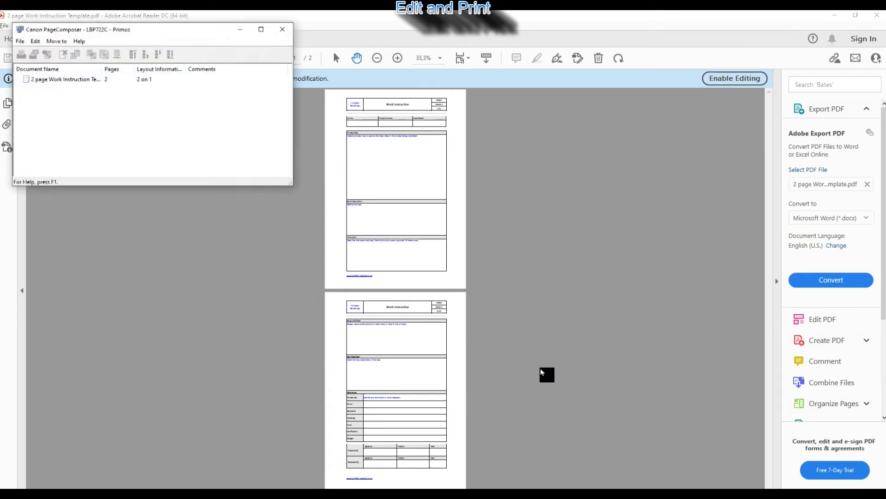
- Select the held Work Instruction job in PageComposer and show its print preview
left_click(67, 82)
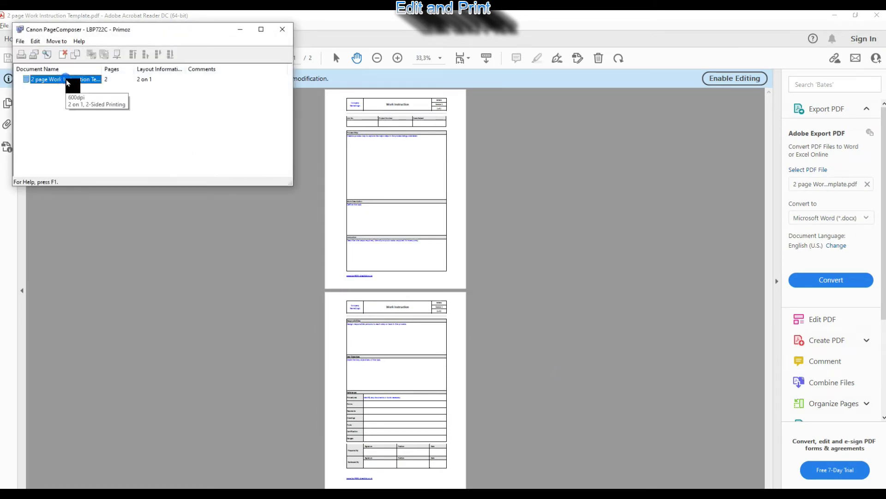
left_click(48, 55)
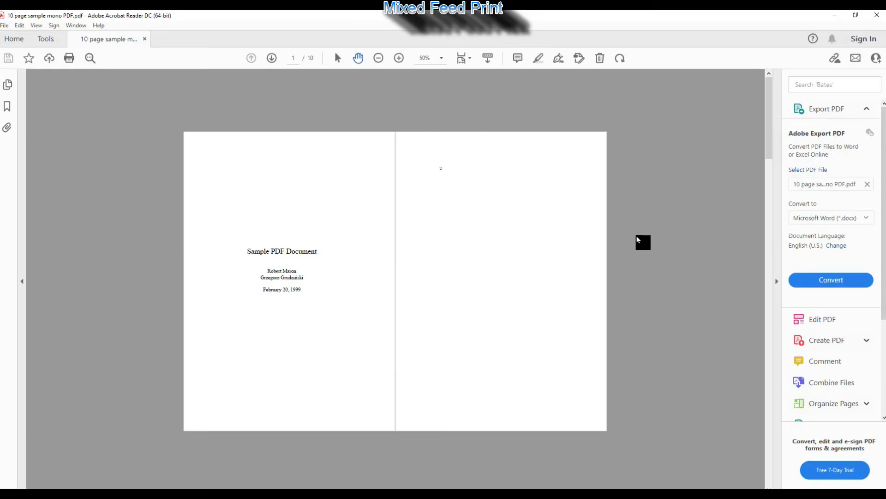
- Limit printing to pages 1;3;7, preview the three pages, and open the LBP722C driver settings
scroll(637, 240, "down", 3)
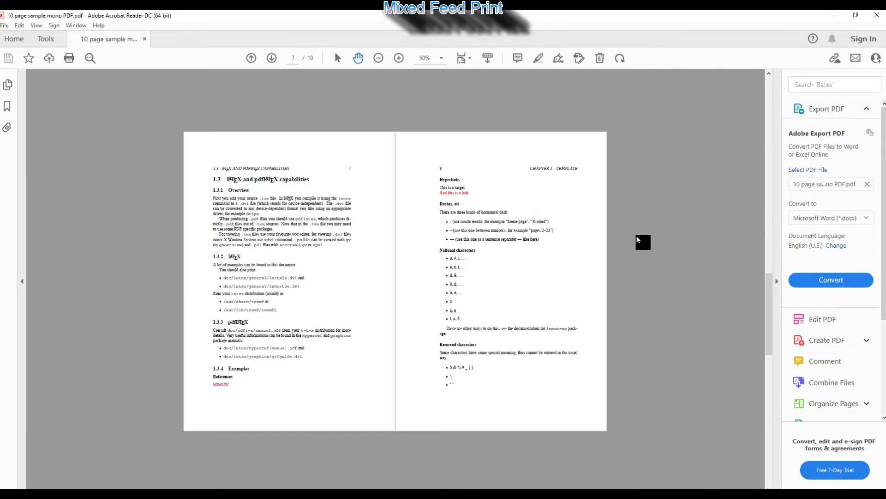
scroll(638, 239, "down", 1)
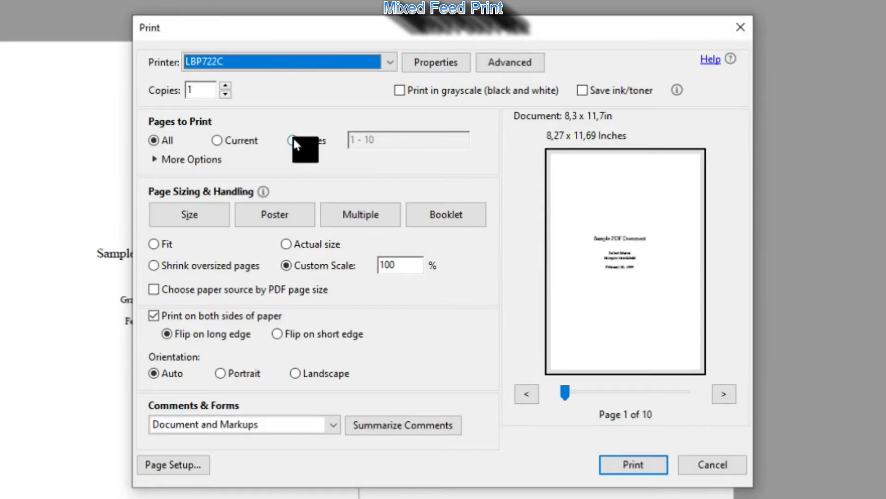
left_click(293, 141)
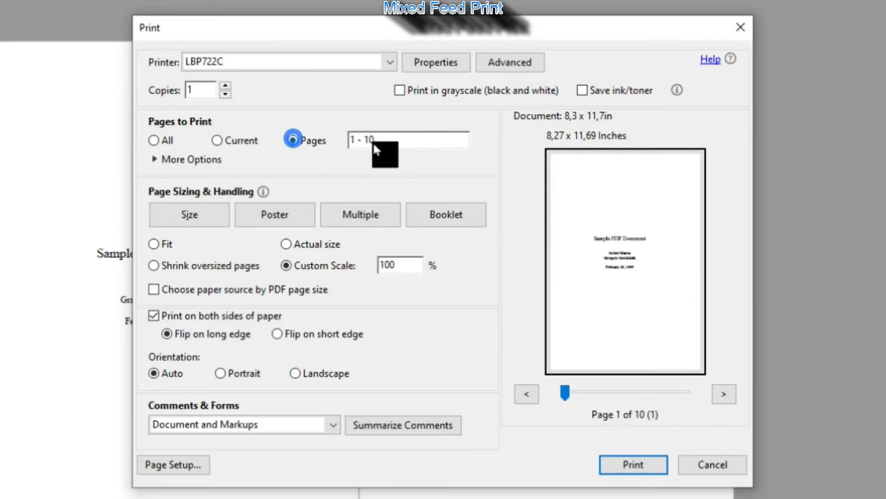
left_click(392, 140)
triple_click(392, 140)
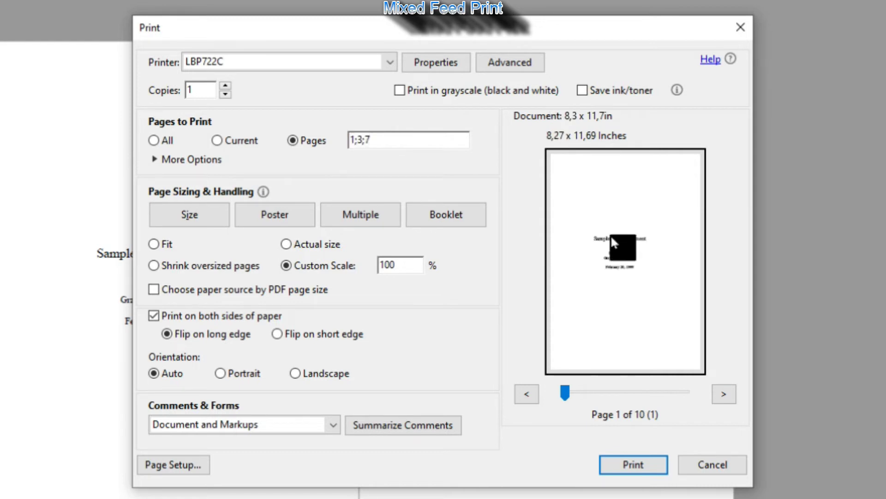
left_click(724, 393)
left_click(724, 393)
left_click(724, 393)
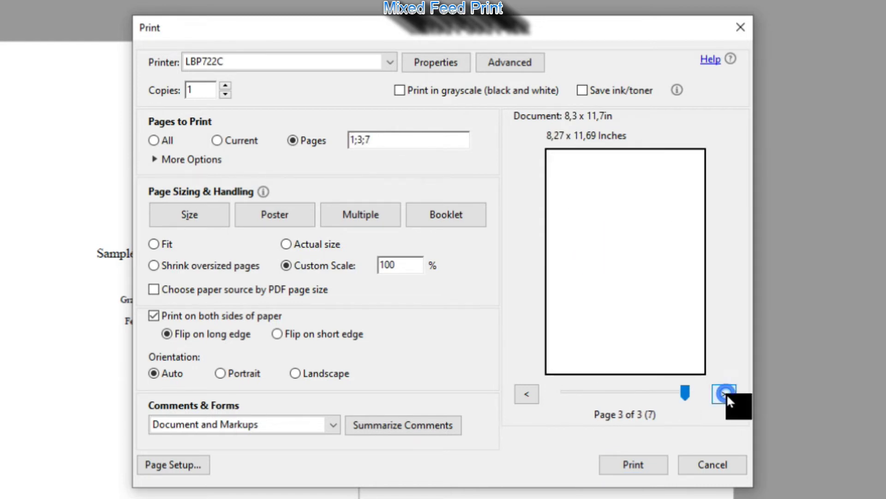
left_click(424, 62)
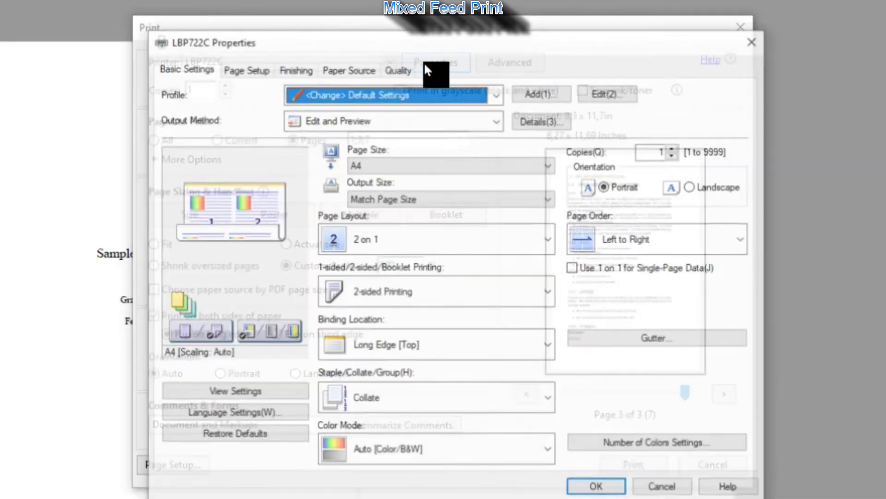
- Set Page Layout to 1 on 1 and switch to 1-sided Printing
left_click(365, 236)
left_click(364, 263)
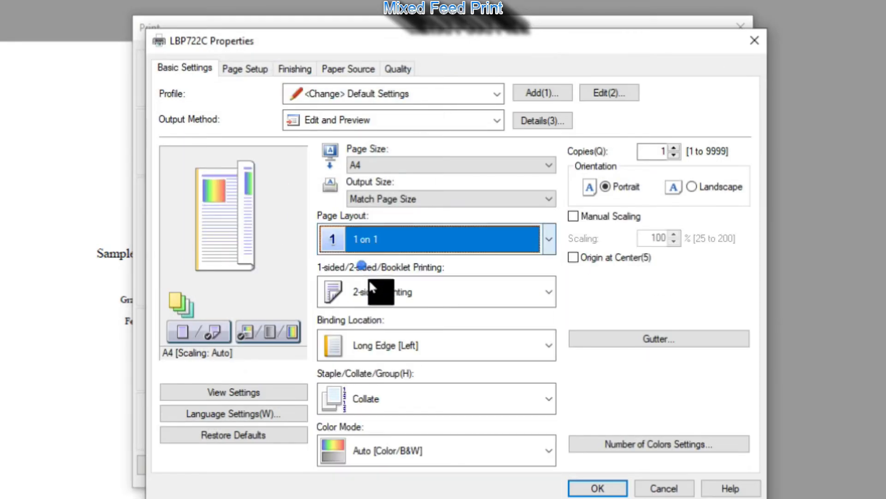
left_click(374, 296)
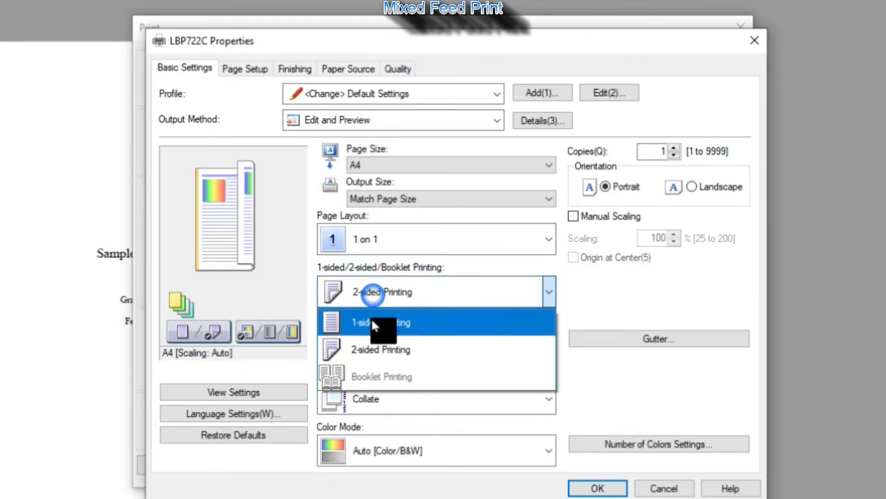
left_click(372, 324)
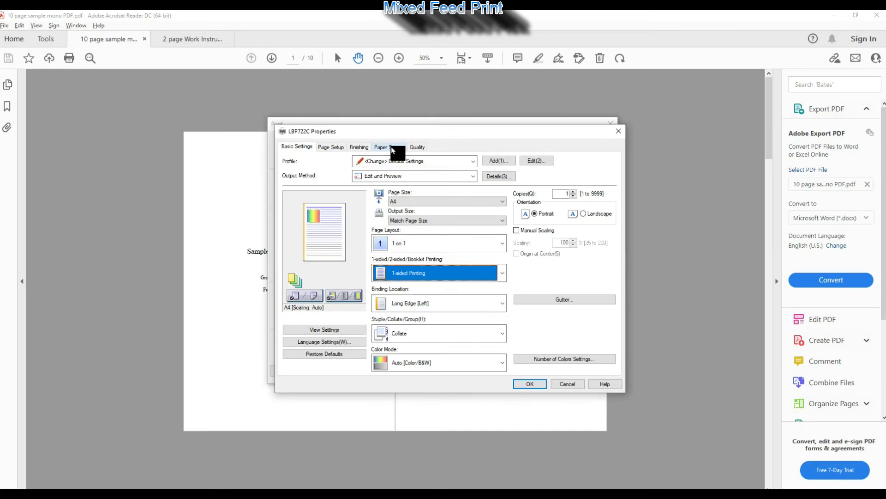
- Use different paper sources for first, second, other and last pages, feeding page two from the Multi-purpose Tray
left_click(351, 68)
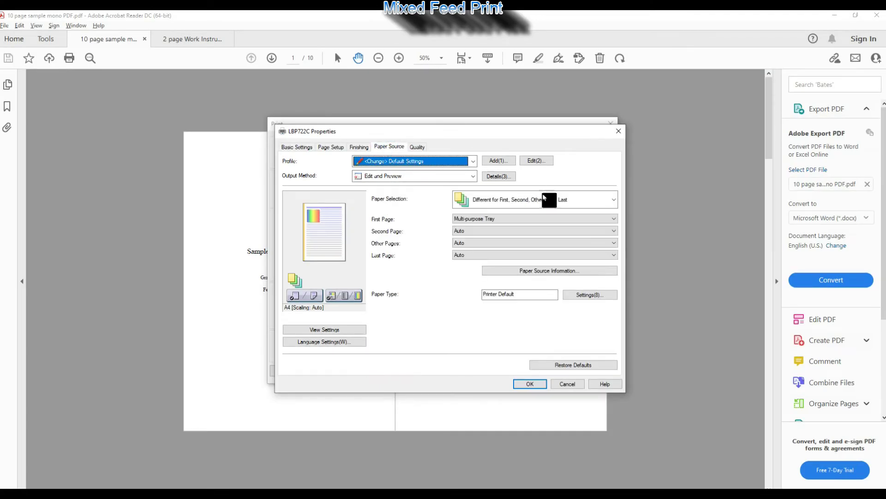
left_click(509, 203)
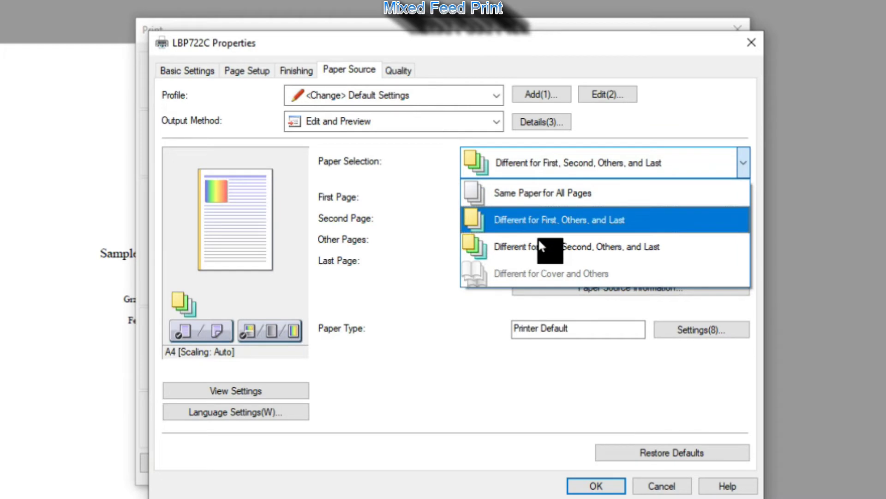
left_click(536, 273)
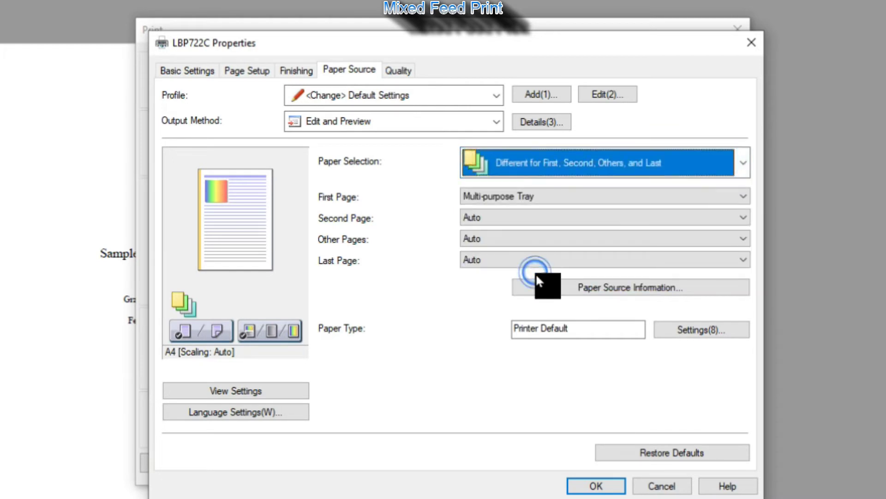
left_click(496, 195)
left_click(491, 212)
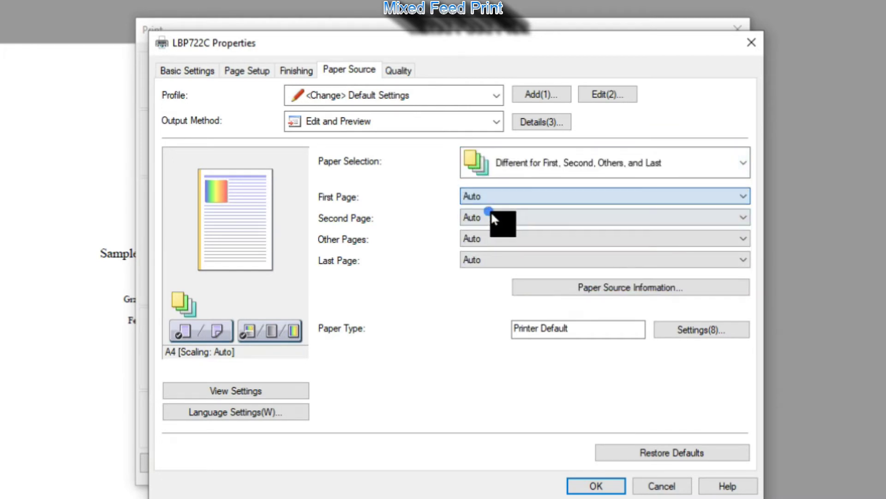
left_click(494, 215)
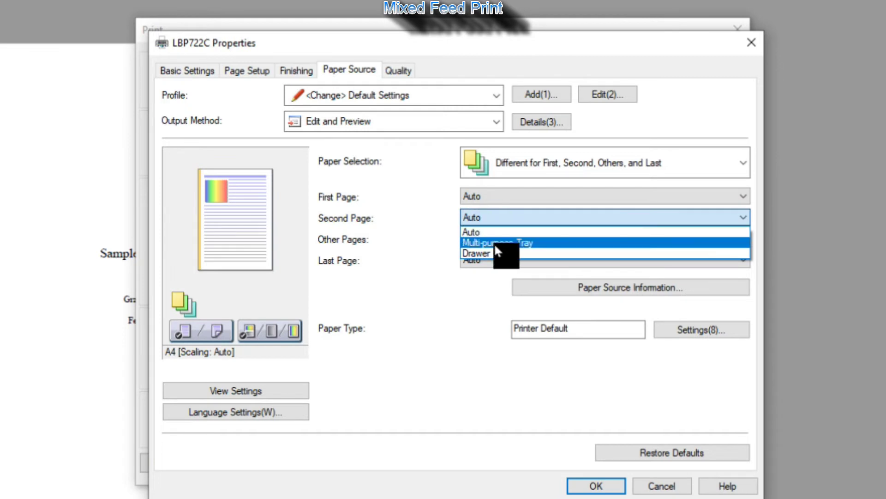
left_click(494, 242)
- Feed the first, other and last pages from Drawer 1
left_click(498, 240)
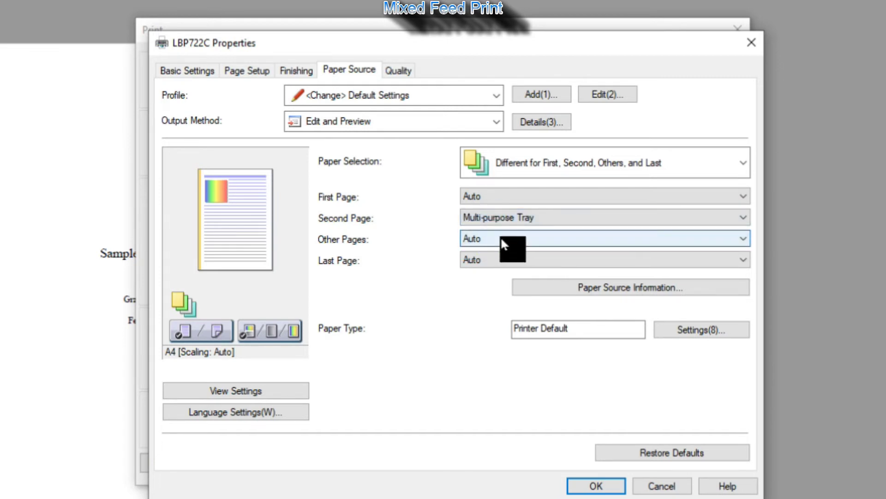
left_click(498, 195)
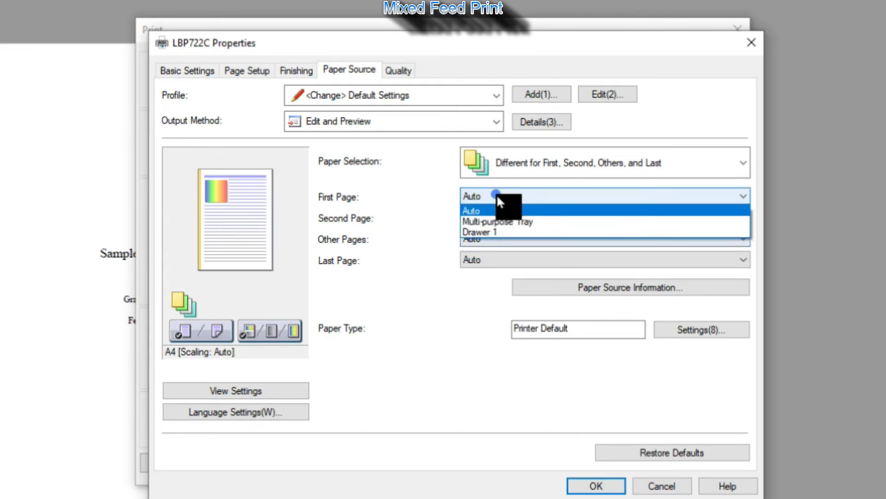
left_click(490, 232)
left_click(487, 237)
left_click(492, 275)
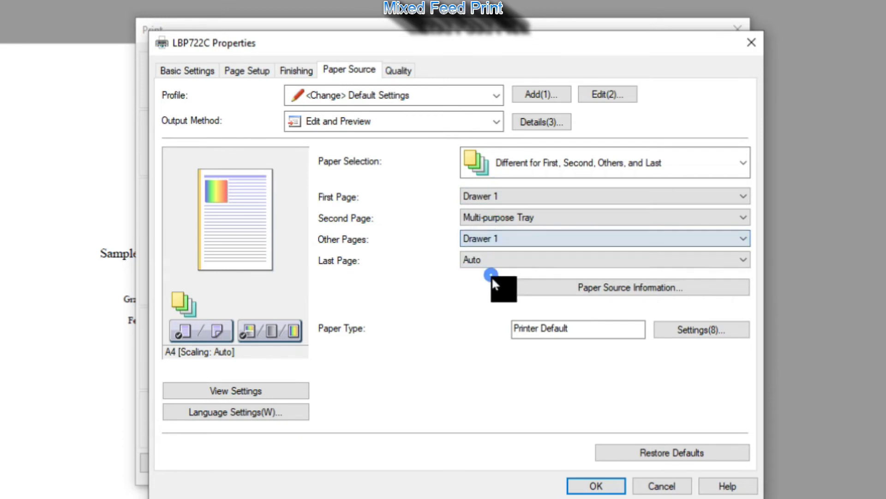
left_click(494, 259)
left_click(491, 296)
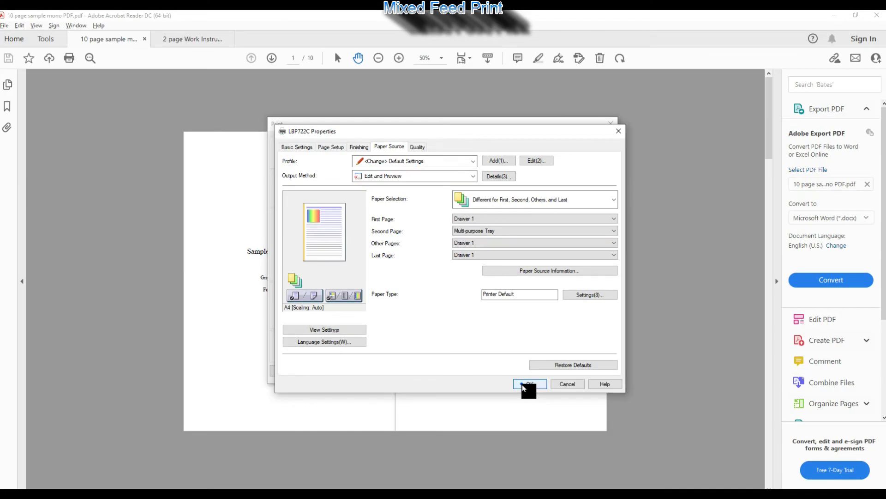
- Confirm the mixed paper source settings and print pages 1, 3 and 7
left_click(587, 484)
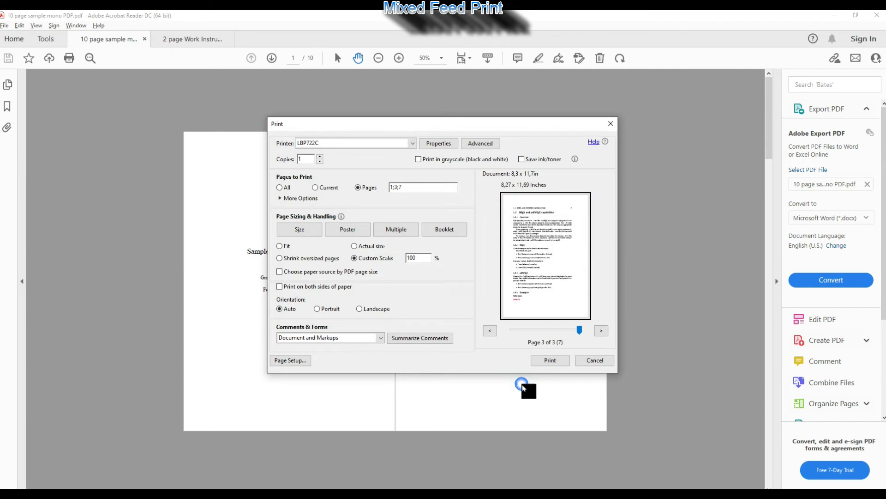
left_click(546, 361)
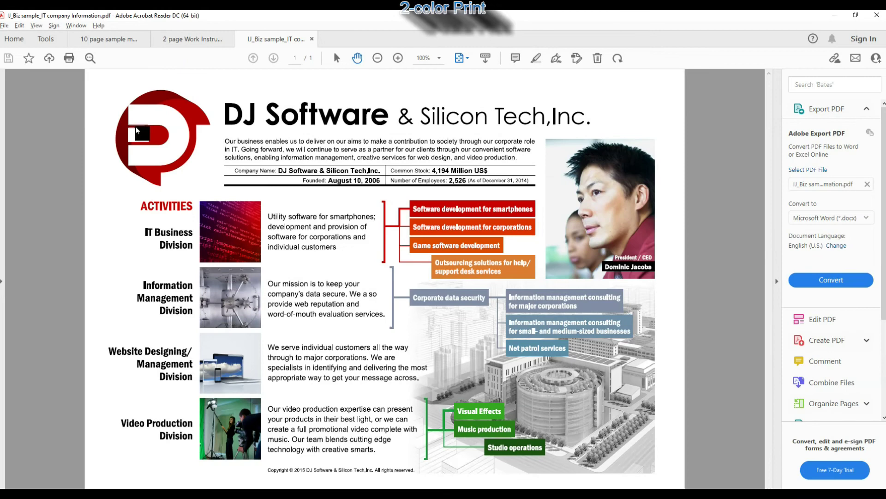
- In the LBP722C Quality settings, set Number of Colors to Two Colors with Magenta as the colour alongside black
left_click(70, 63)
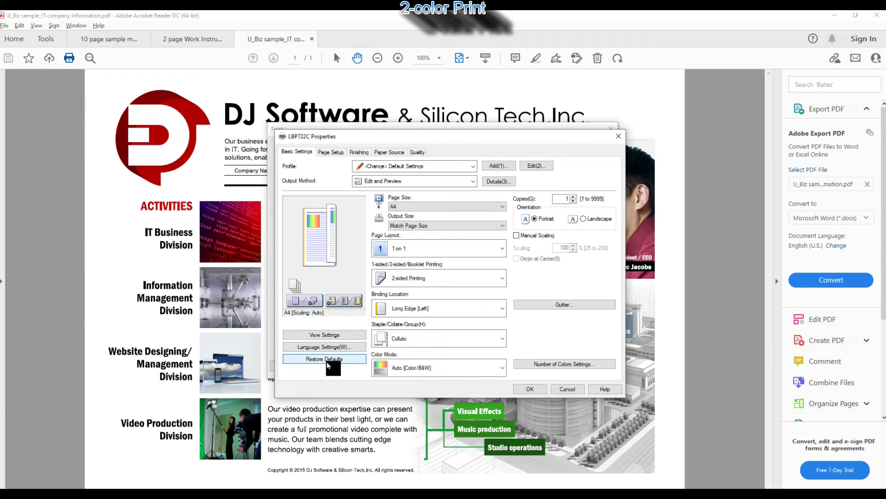
left_click(417, 154)
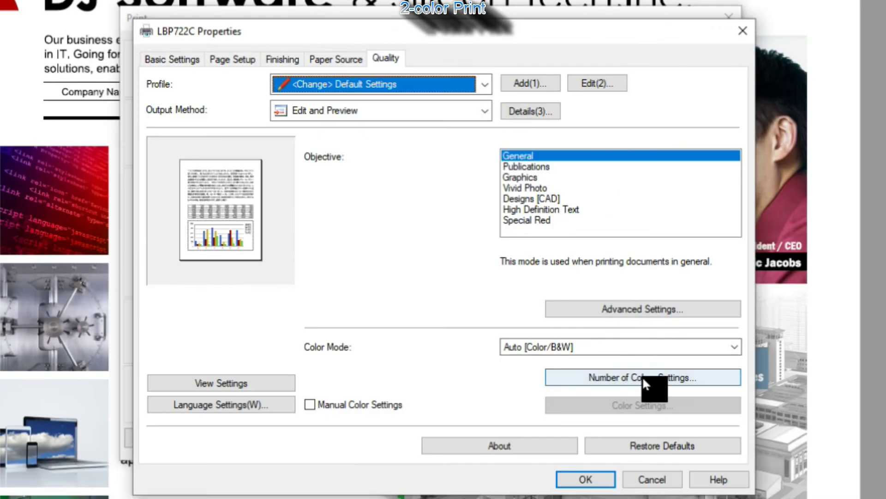
left_click(641, 376)
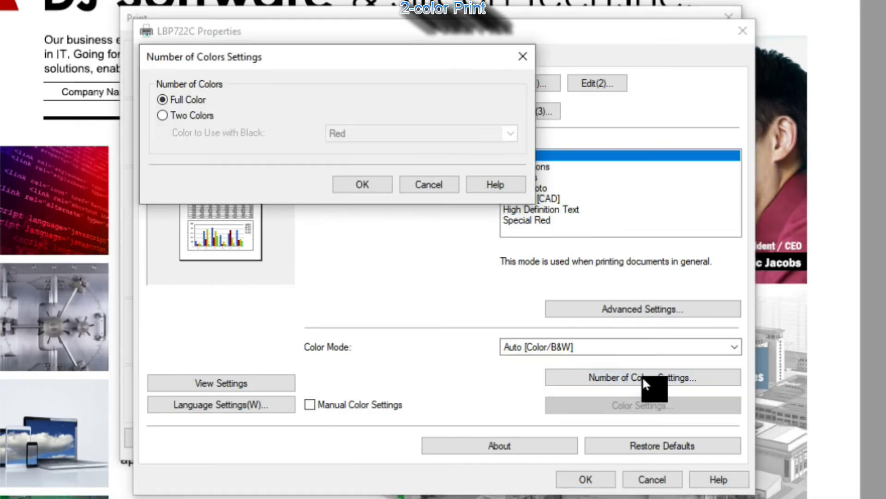
left_click(192, 115)
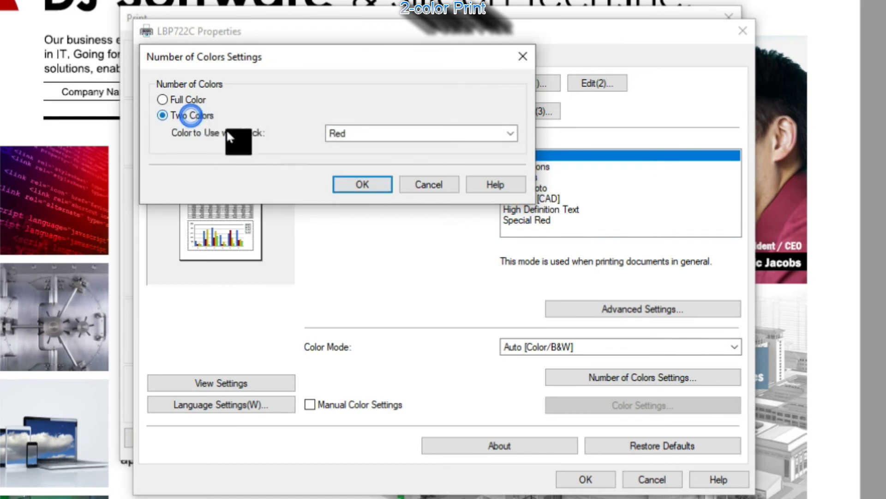
left_click(348, 134)
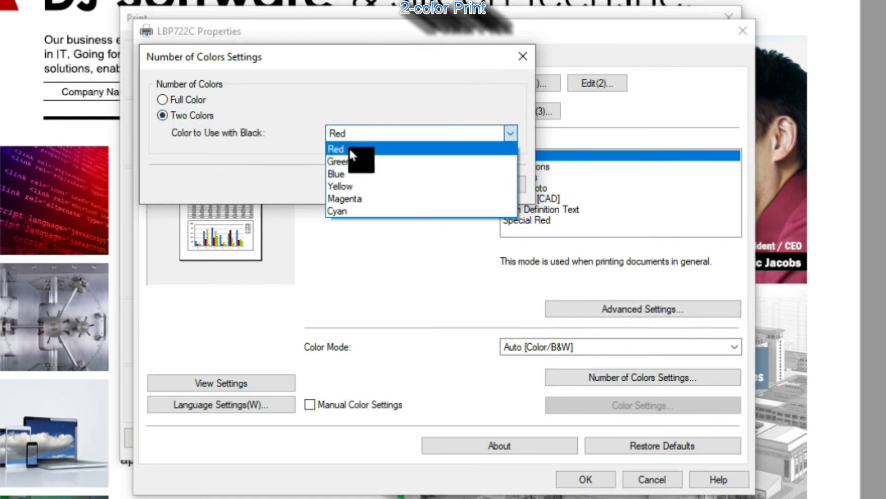
left_click(347, 198)
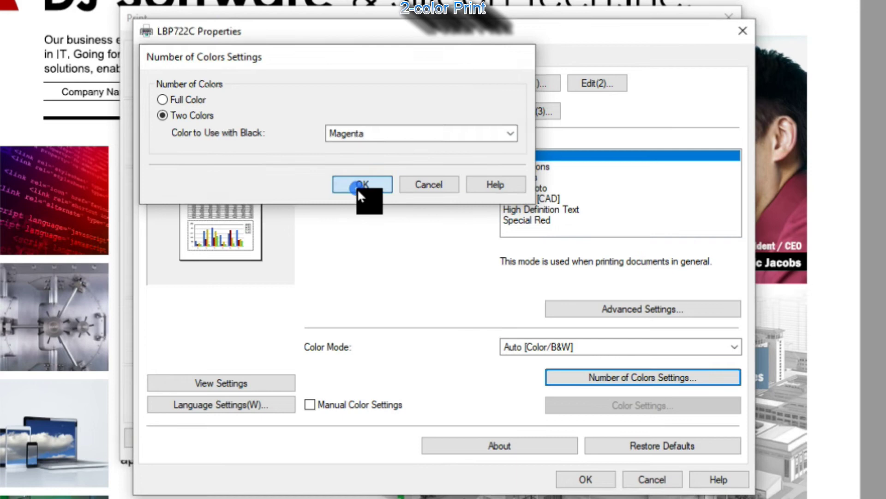
left_click(360, 185)
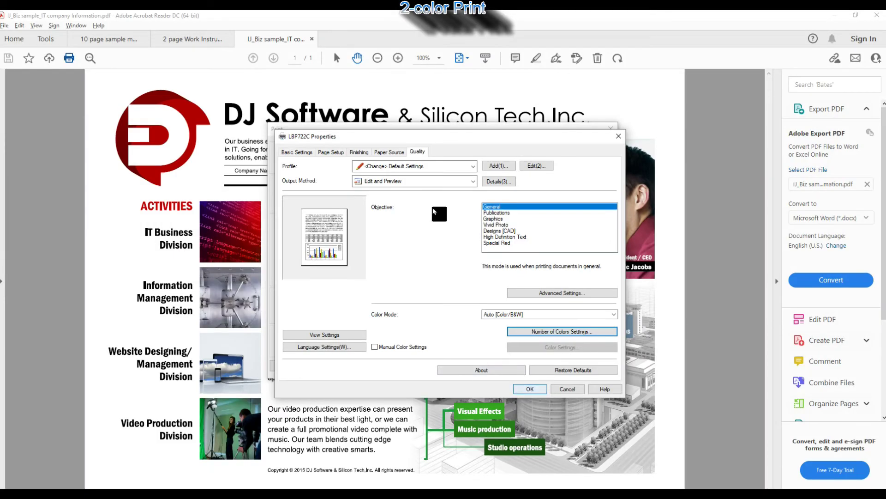
- Change the output method to Print and print the DJ Software company page
left_click(410, 182)
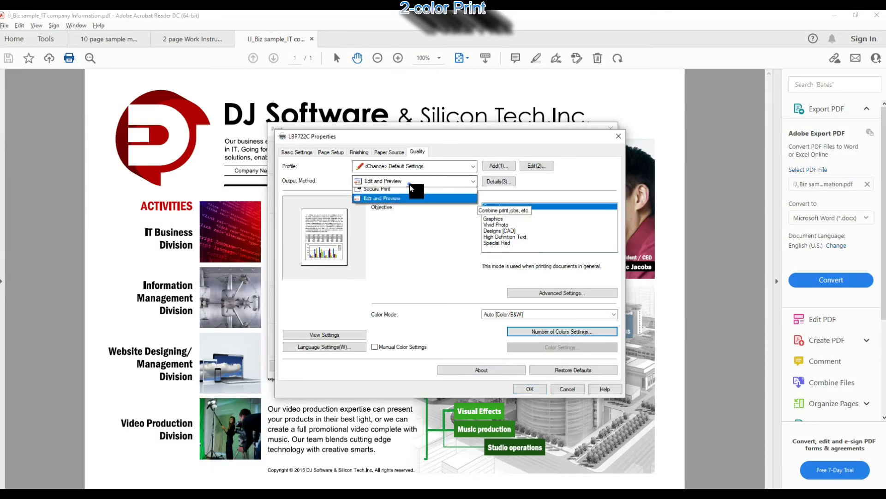
left_click(404, 192)
left_click(495, 291)
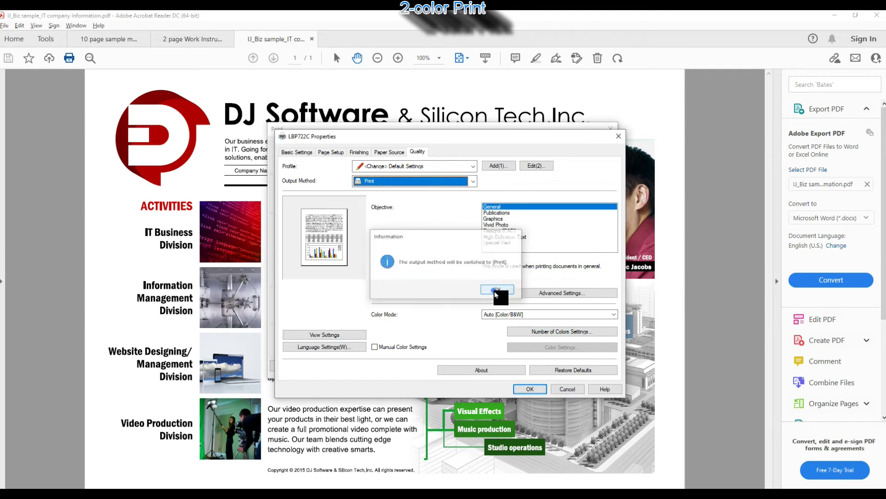
left_click(526, 389)
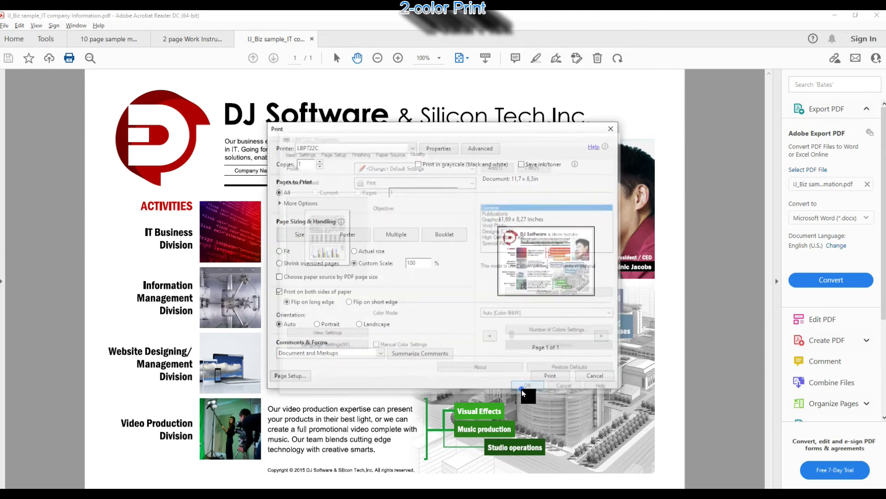
left_click(549, 375)
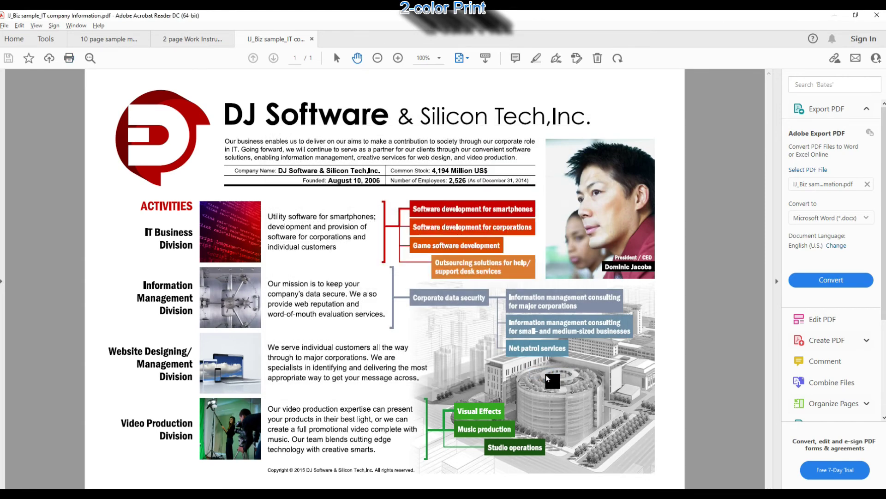